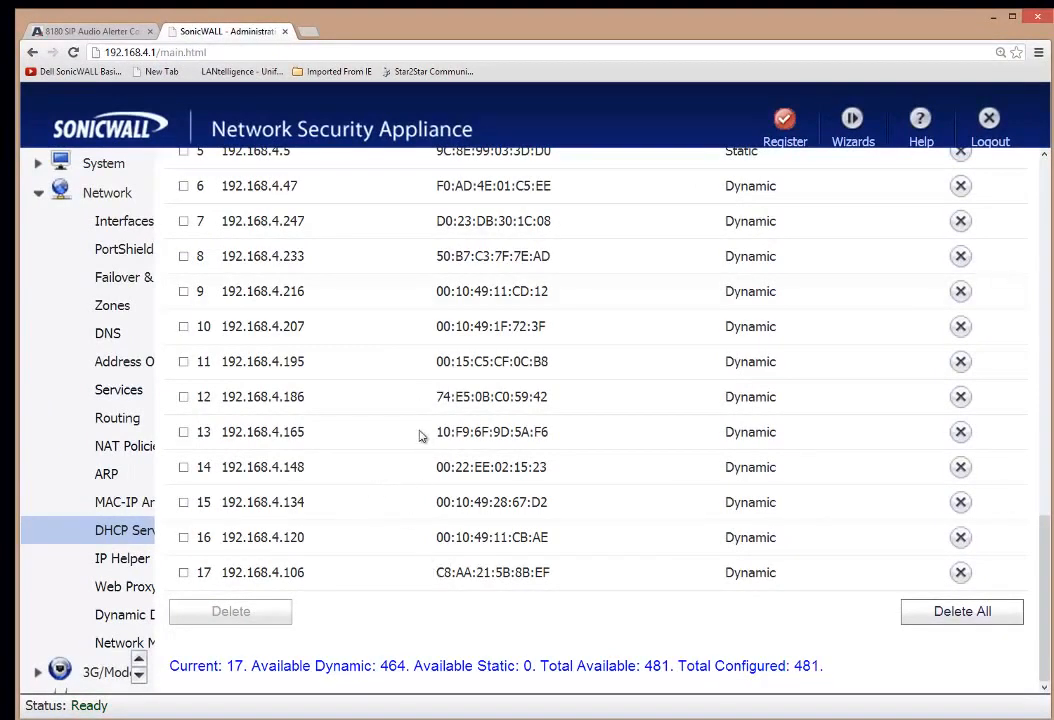
Note lease 14's MAC 00:22:EE:02:15:23 and IP 192.168.4.148, then go to the 8180 Alerter tab.
{"action": "left_click_drag", "start_coordinate": [437, 467], "coordinate": [553, 468]}
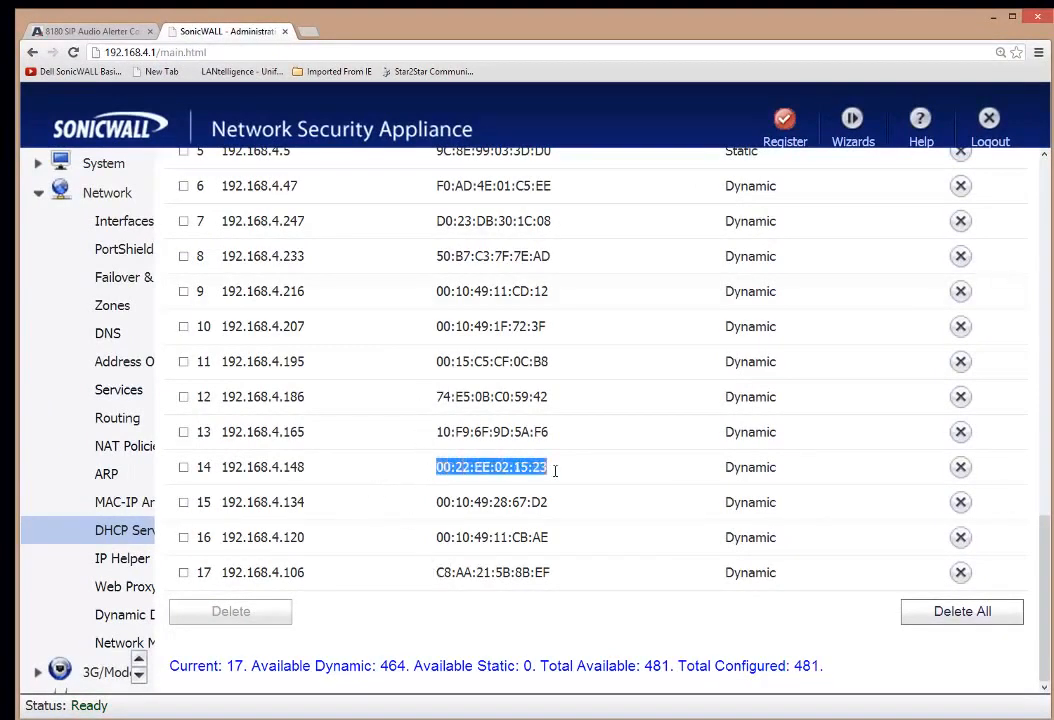
{"action": "left_click_drag", "start_coordinate": [340, 468], "coordinate": [220, 467]}
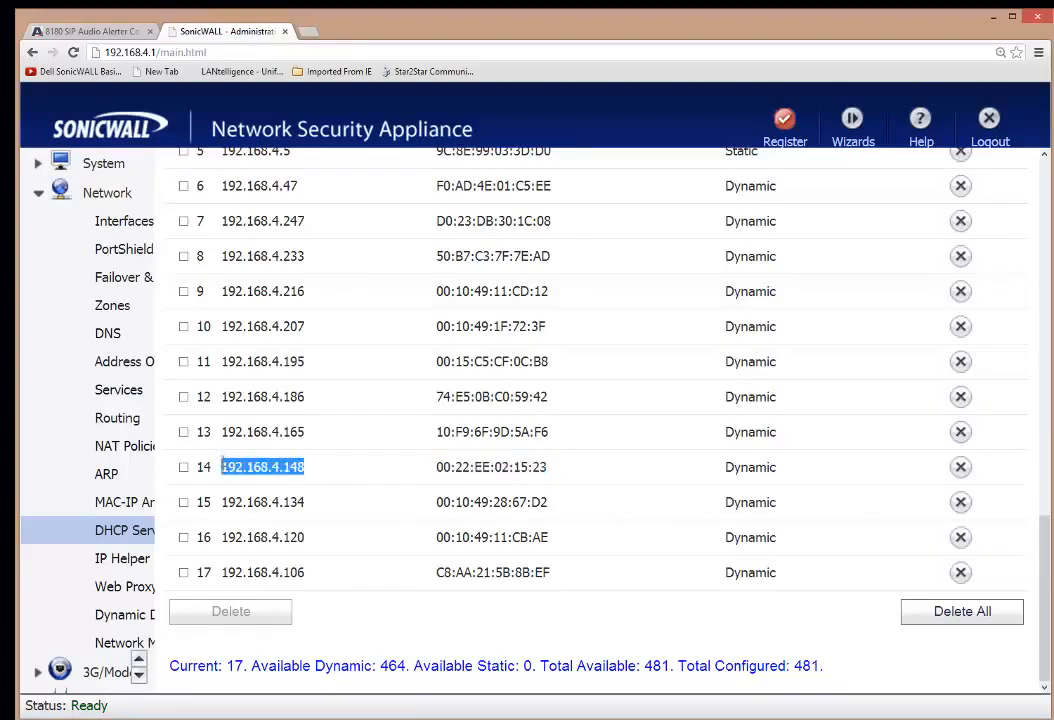
{"action": "left_click", "coordinate": [995, 18]}
{"action": "left_click", "coordinate": [88, 32]}
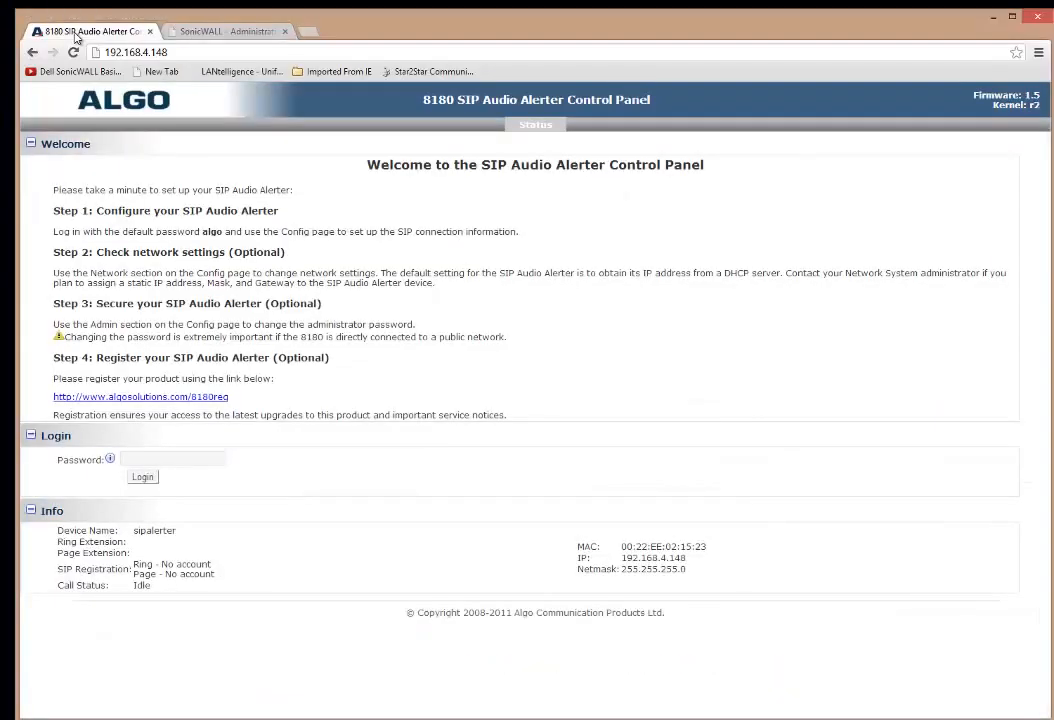
Close the SonicWALL tab and check the alerter's MAC, IP and netmask in the Info box.
{"action": "left_click", "coordinate": [285, 32]}
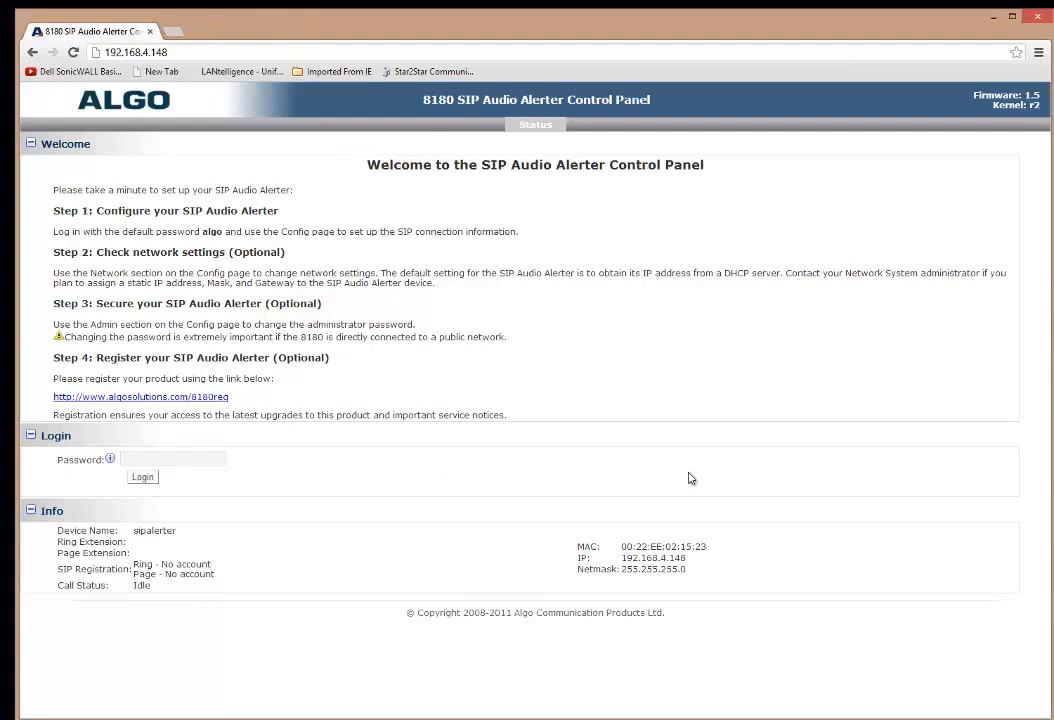
{"action": "left_click_drag", "start_coordinate": [705, 541], "coordinate": [581, 546]}
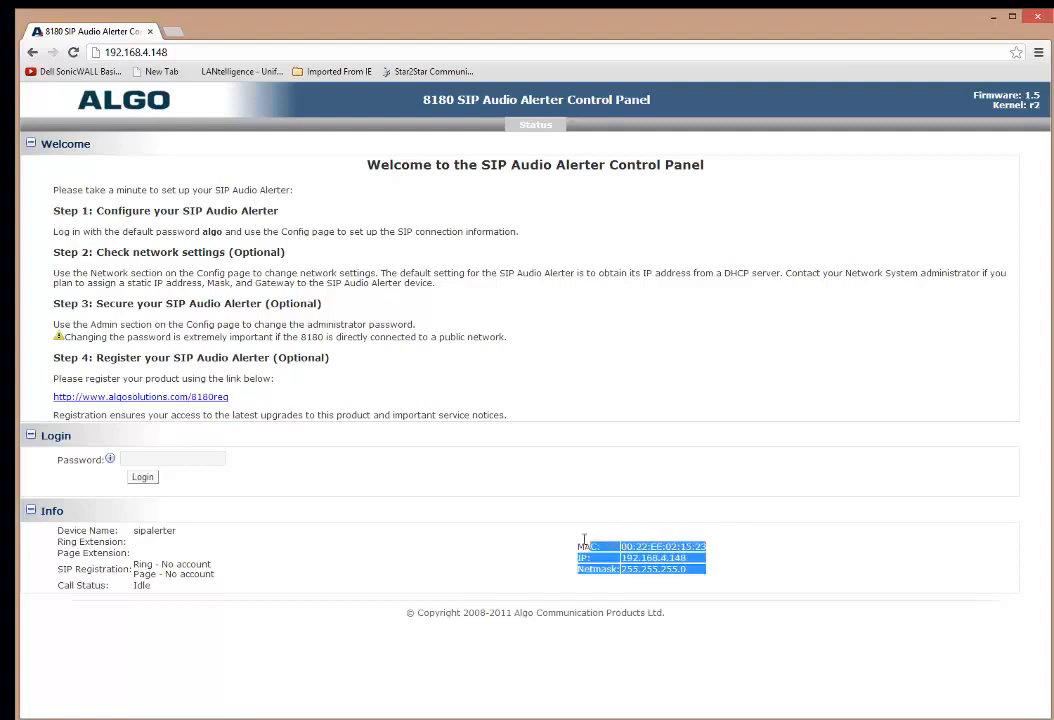
{"action": "left_click", "coordinate": [743, 546]}
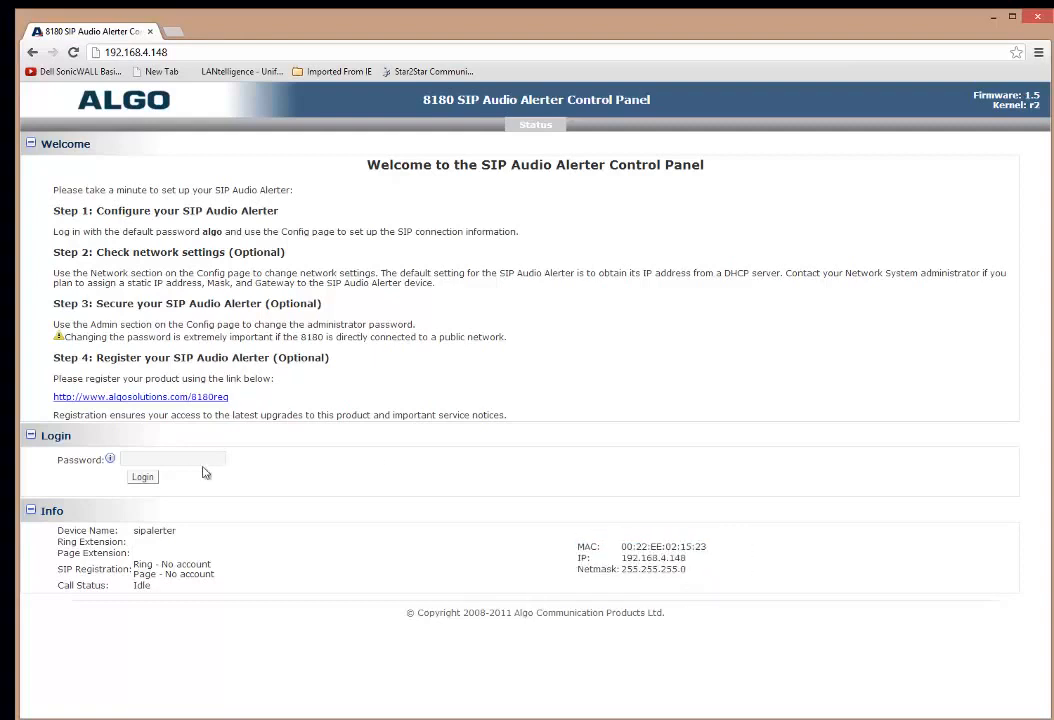
Check the default password note and place the cursor in the login Password field.
{"action": "left_click", "coordinate": [142, 459]}
{"action": "left_click_drag", "start_coordinate": [202, 231], "coordinate": [226, 252]}
{"action": "left_click", "coordinate": [200, 232]}
{"action": "left_click", "coordinate": [162, 458]}
Log in with the default password, expand SIP Domain/Proxy settings, and switch to ShoreTel Director.
{"action": "type", "text": "algo"}
{"action": "key", "text": "Return"}
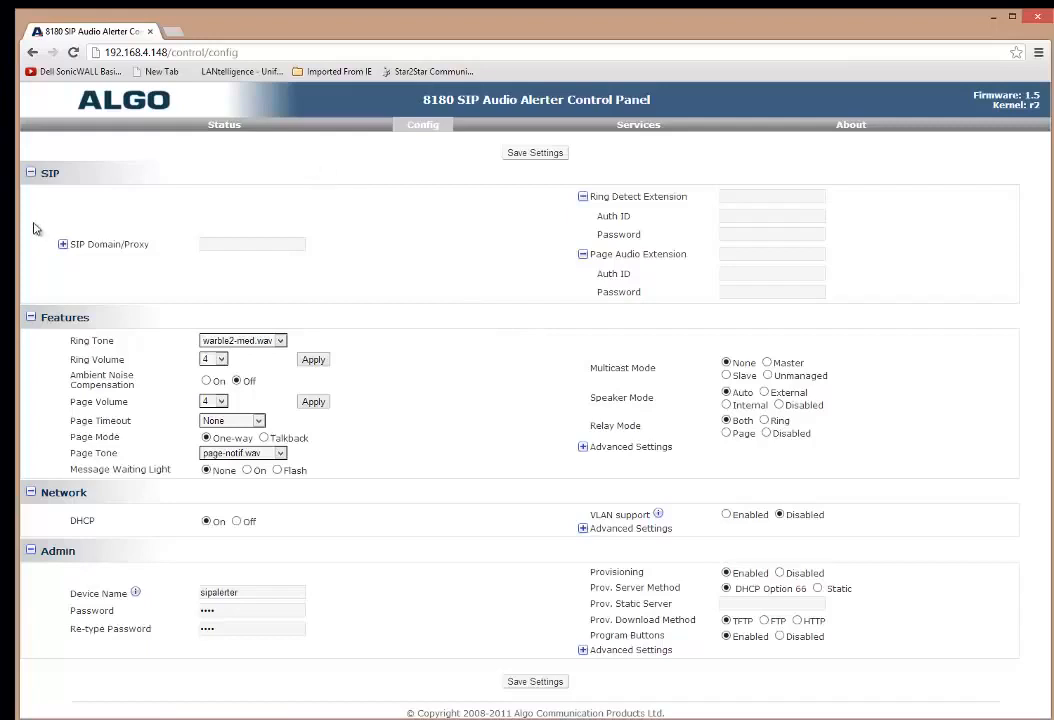
{"action": "left_click", "coordinate": [62, 244]}
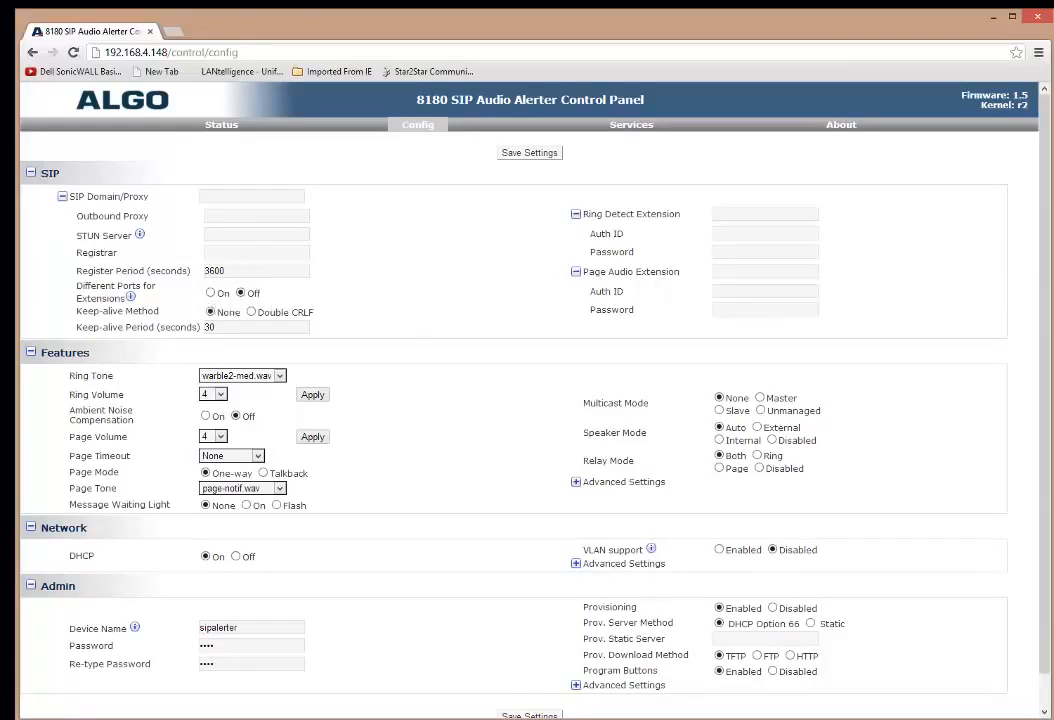
{"action": "key", "text": "alt+Tab"}
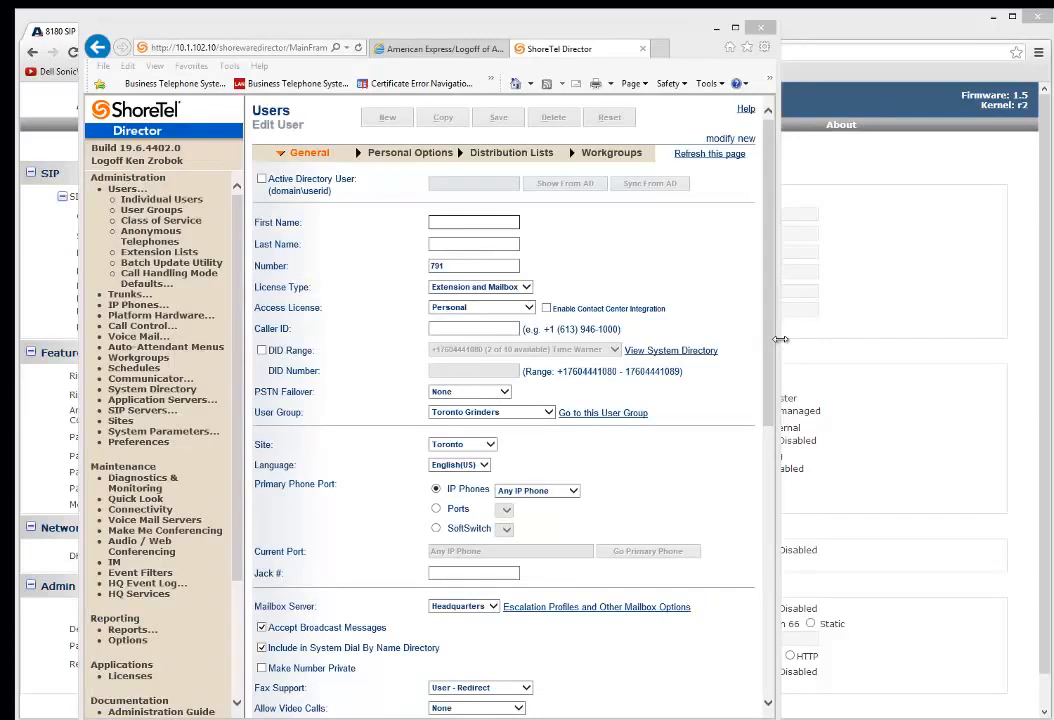
Enter first name 'Paging' and last name 'Ext' for the user, confirming extension number 791.
{"action": "left_click_drag", "start_coordinate": [777, 343], "coordinate": [807, 343]}
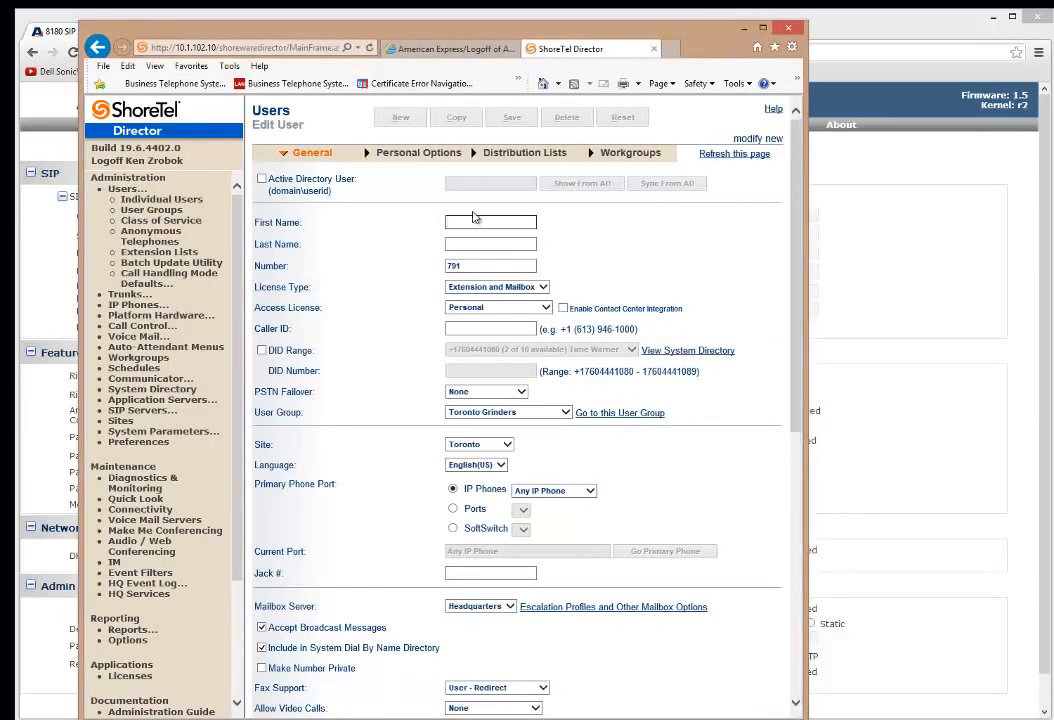
{"action": "left_click", "coordinate": [485, 219]}
{"action": "type", "text": "Pag"}
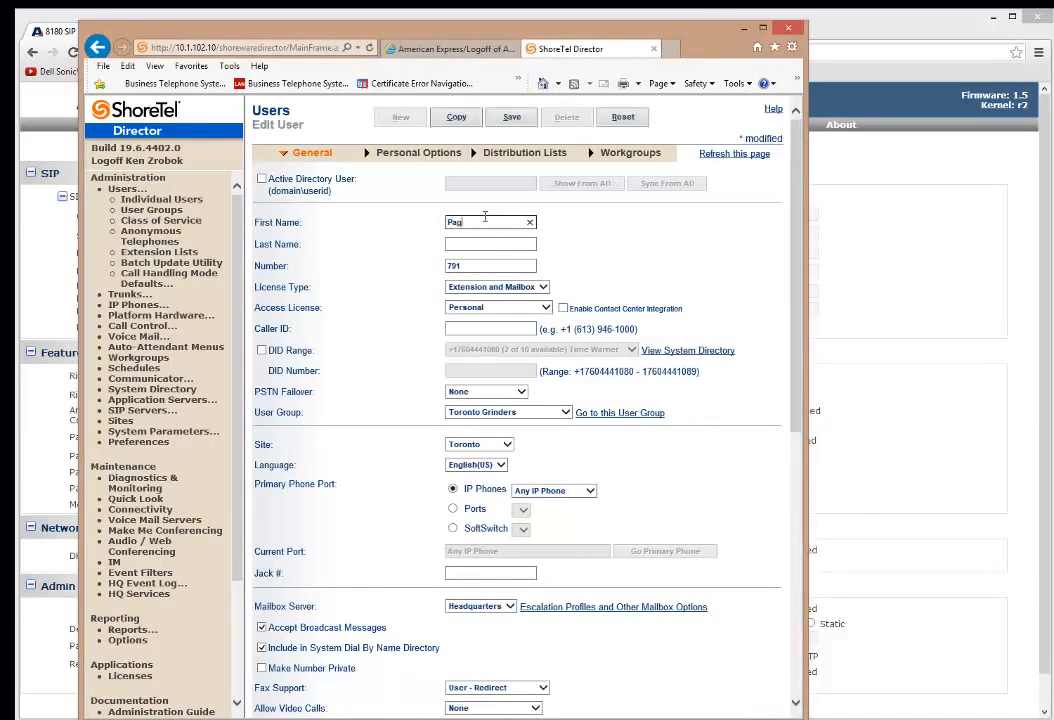
{"action": "type", "text": "ing"}
{"action": "key", "text": "Tab"}
{"action": "type", "text": "Ex"}
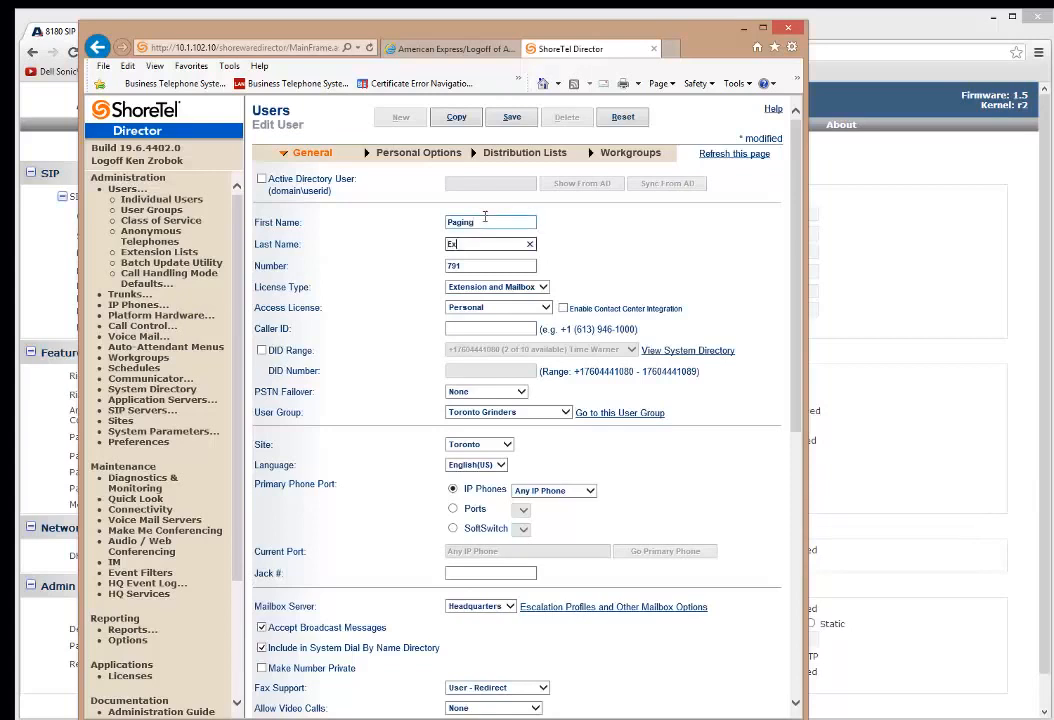
{"action": "key", "text": "Tab"}
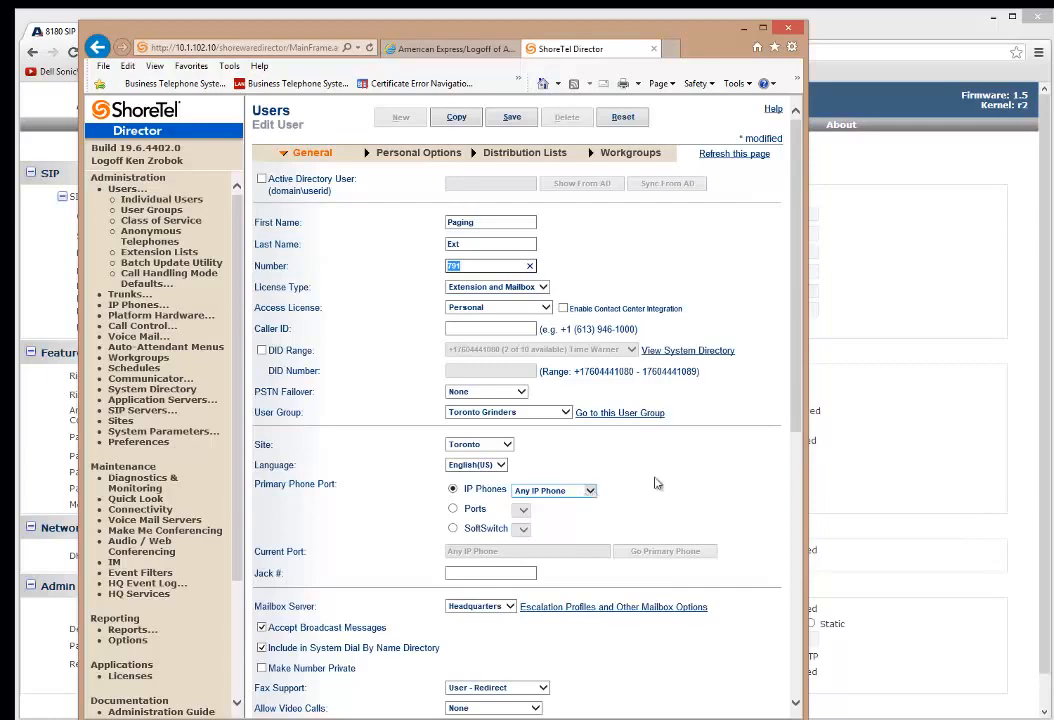
{"action": "scroll", "coordinate": [658, 486], "scroll_direction": "down", "scroll_amount": 2}
{"action": "scroll", "coordinate": [660, 487], "scroll_direction": "down", "scroll_amount": 1}
{"action": "scroll", "coordinate": [663, 487], "scroll_direction": "up", "scroll_amount": 3}
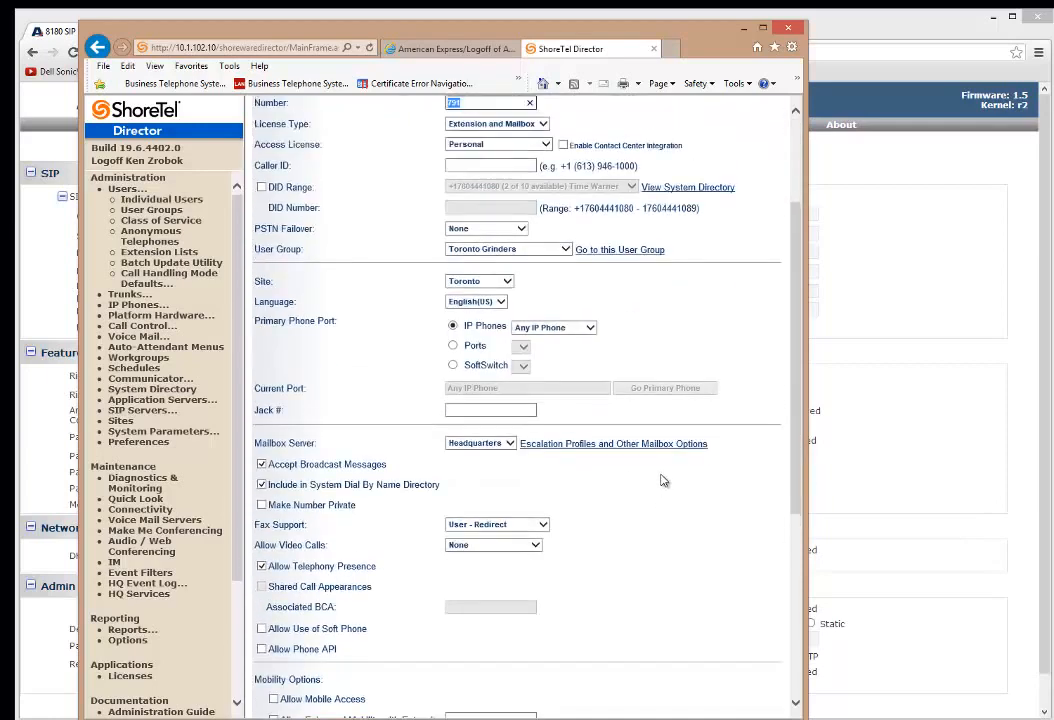
{"action": "left_click", "coordinate": [475, 265]}
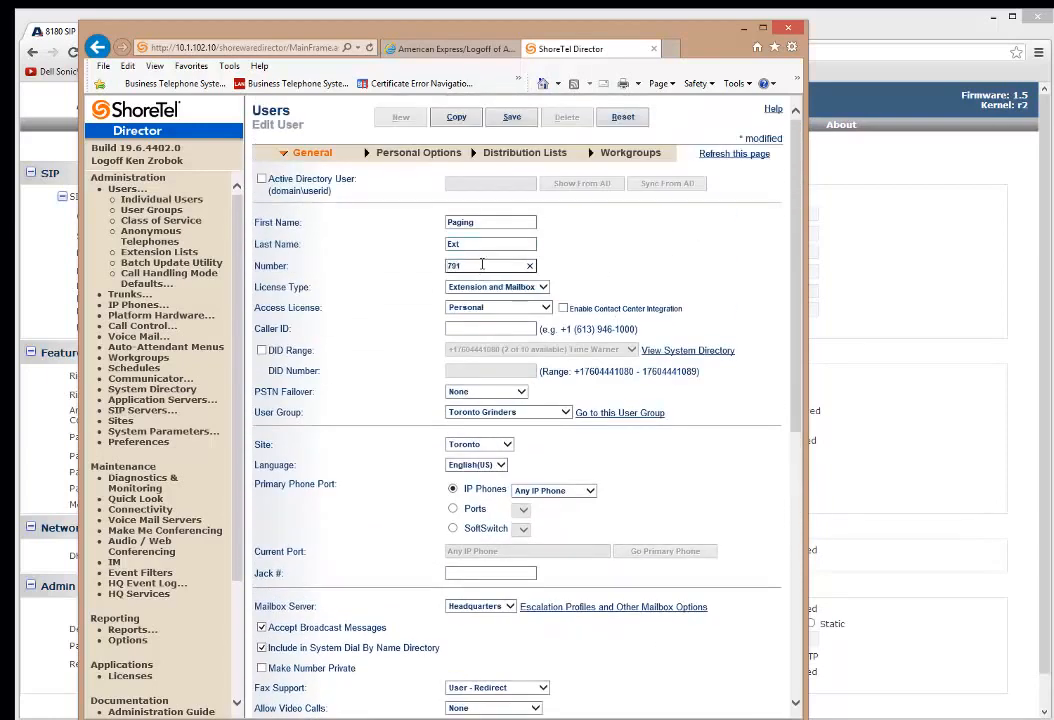
{"action": "scroll", "coordinate": [632, 527], "scroll_direction": "down", "scroll_amount": 8}
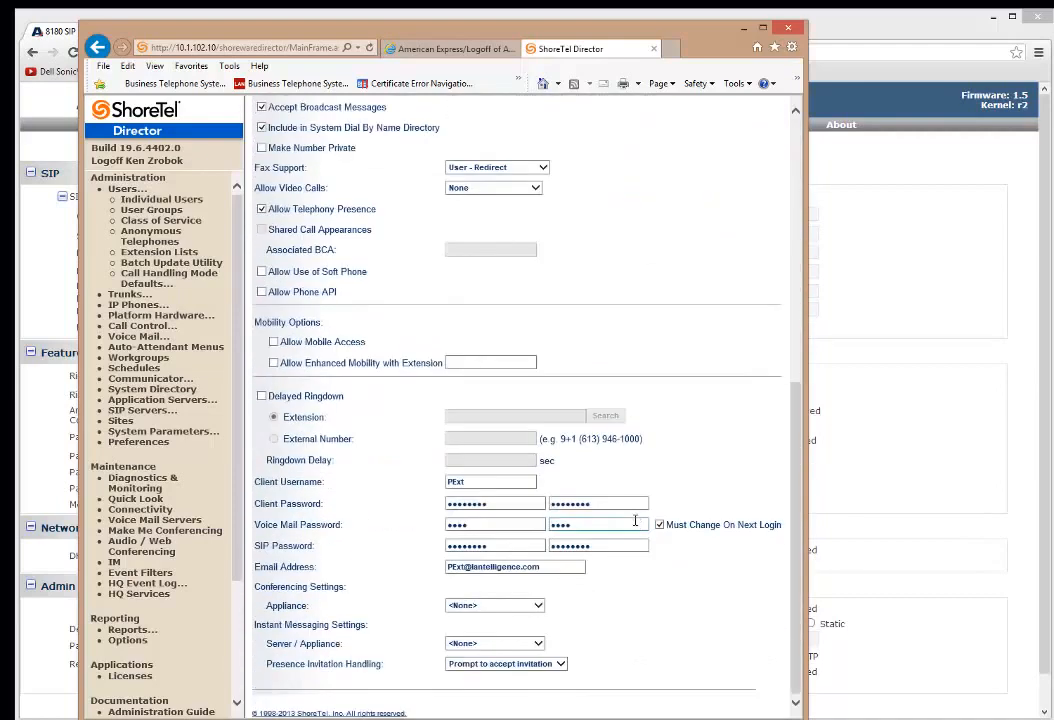
Change the paging user's client username to 'algopaging'.
{"action": "double_click", "coordinate": [479, 482]}
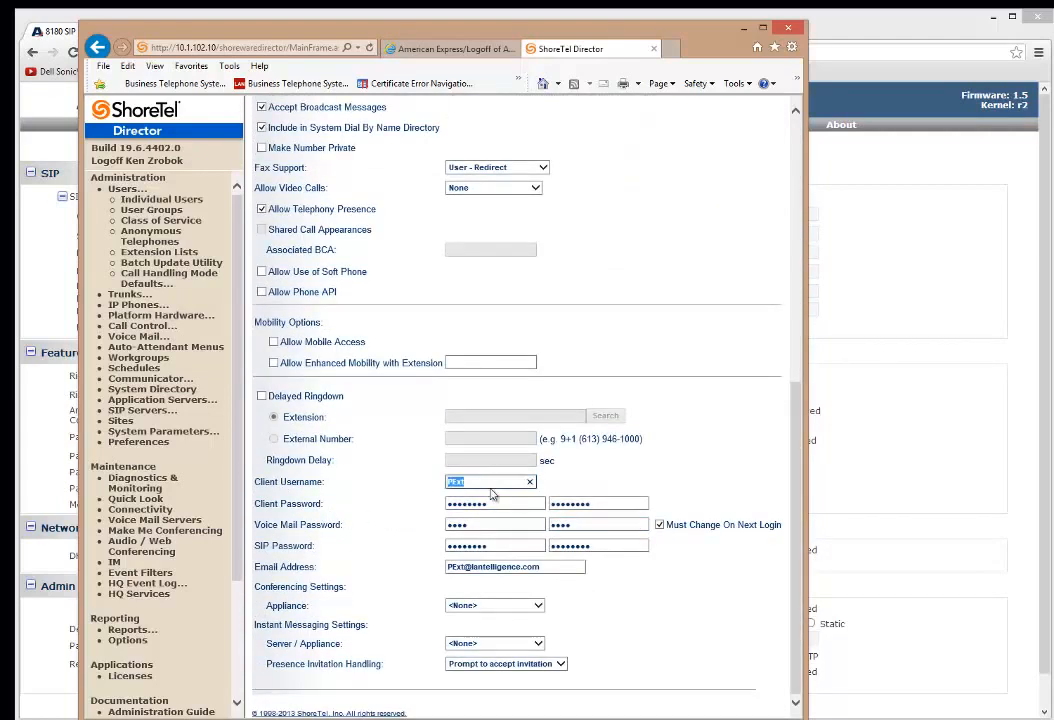
{"action": "left_click", "coordinate": [563, 480]}
{"action": "double_click", "coordinate": [490, 486]}
{"action": "type", "text": "algopaging"}
{"action": "key", "text": "Tab"}
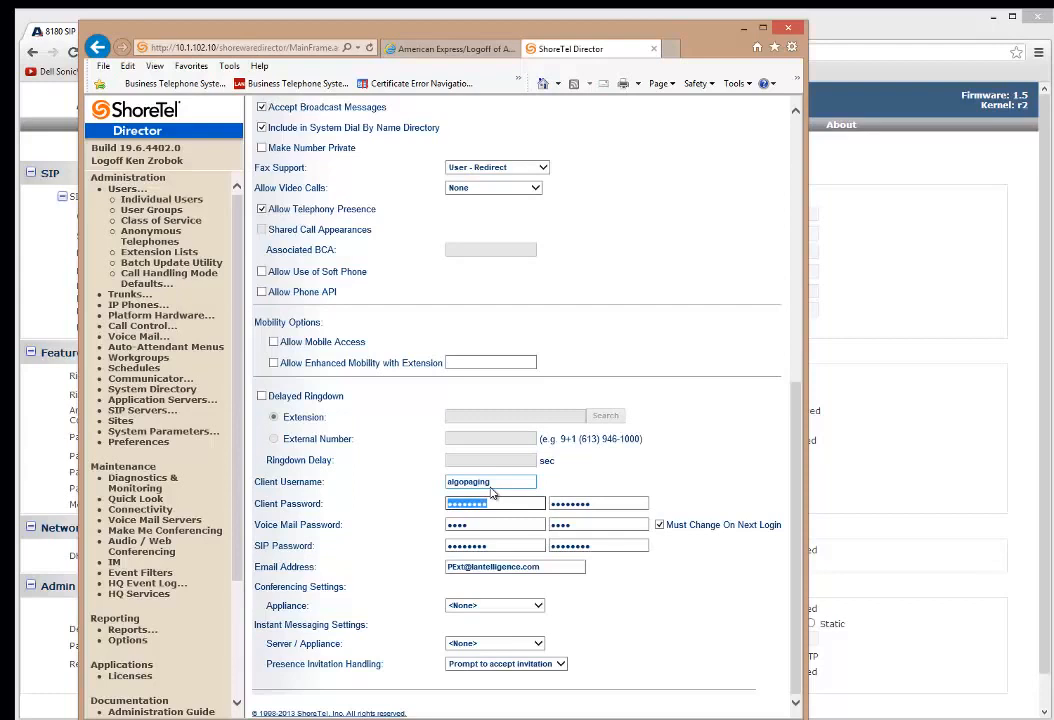
{"action": "double_click", "coordinate": [491, 487]}
Clear and re-enter the SIP password and its confirmation, revealing it to verify they match.
{"action": "left_click", "coordinate": [497, 548]}
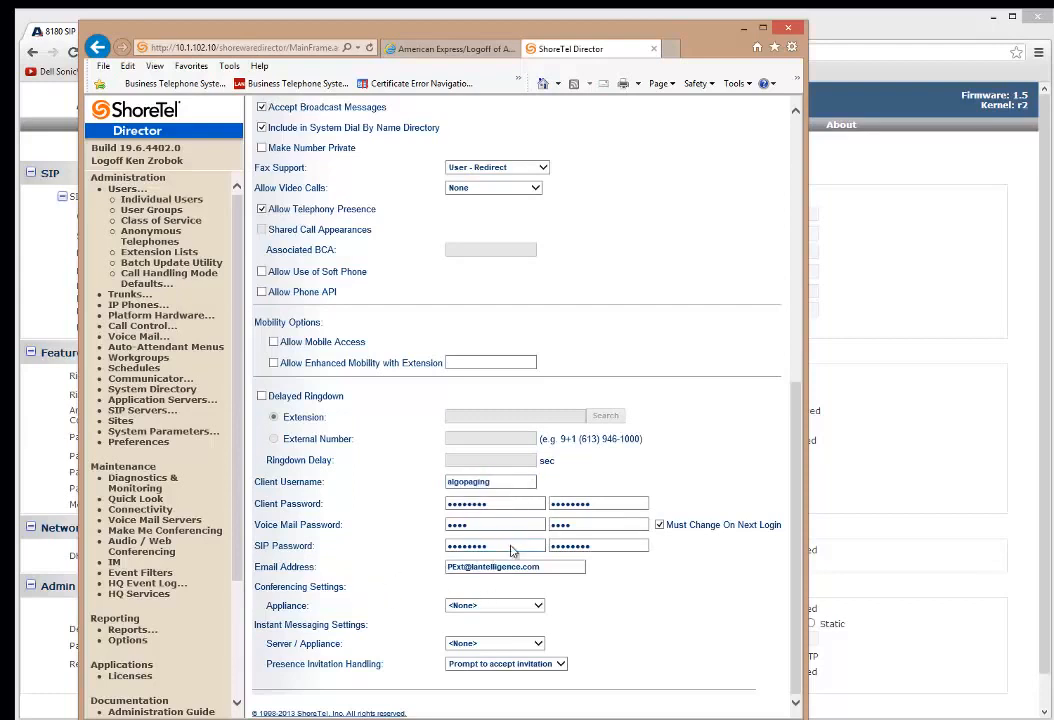
{"action": "key", "text": "BackSpace"}
{"action": "key", "text": "BackSpace"}
{"action": "key", "text": "BackSpace"}
{"action": "key", "text": "BackSpace"}
{"action": "key", "text": "BackSpace"}
{"action": "key", "text": "BackSpace"}
{"action": "key", "text": "BackSpace"}
{"action": "key", "text": "BackSpace"}
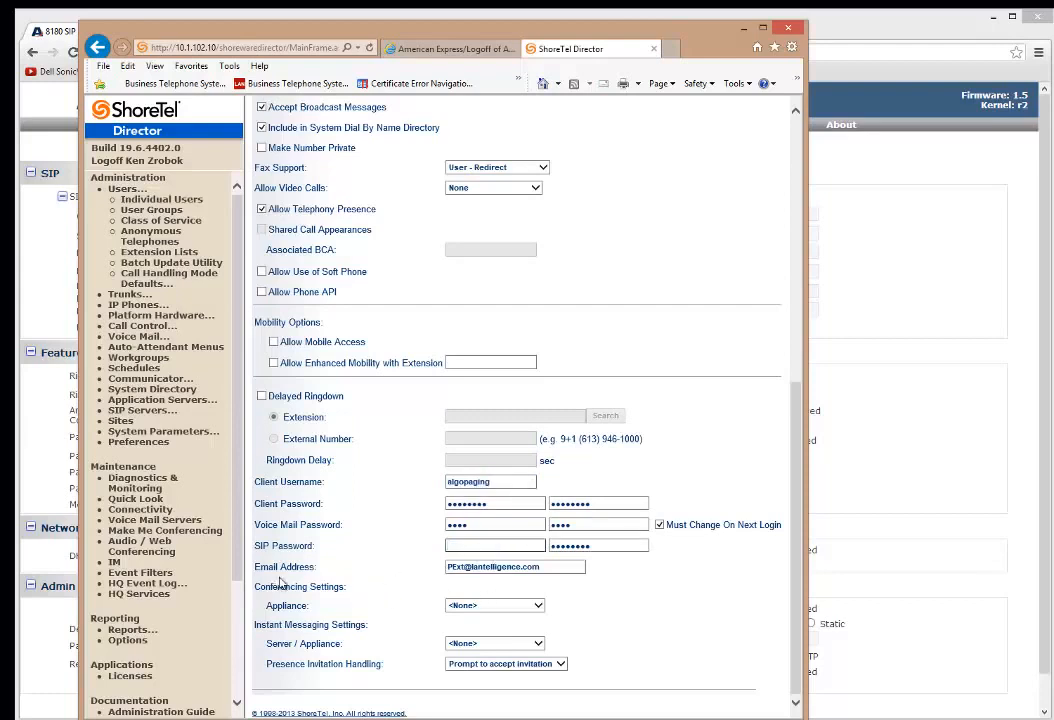
{"action": "double_click", "coordinate": [603, 547]}
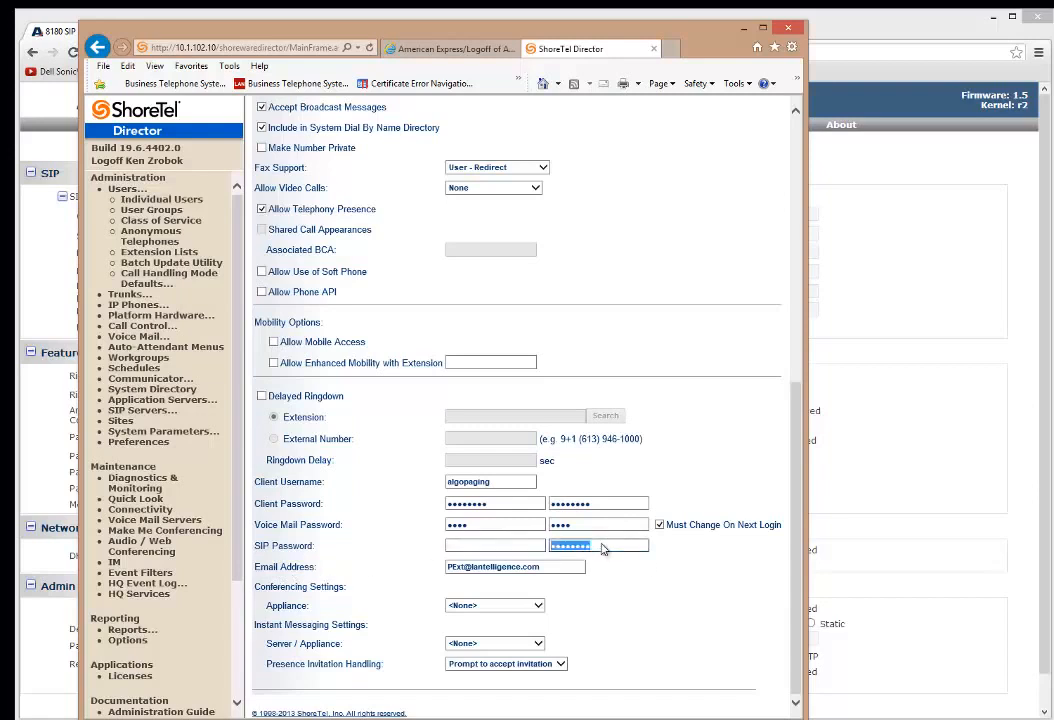
{"action": "key", "text": "BackSpace"}
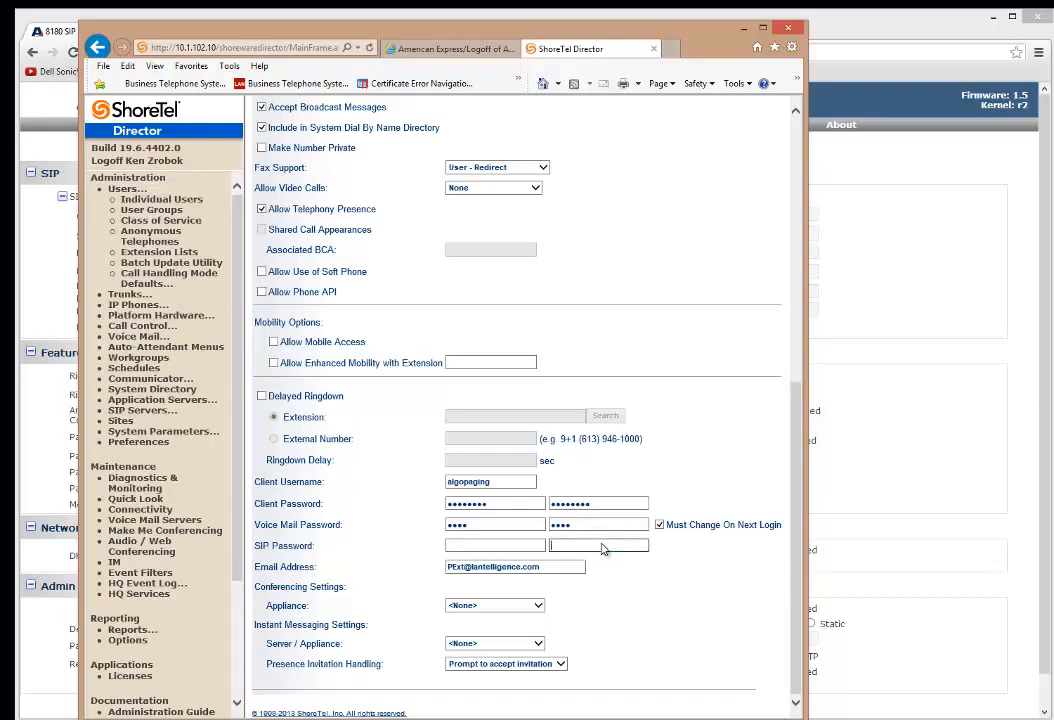
{"action": "left_click", "coordinate": [493, 545]}
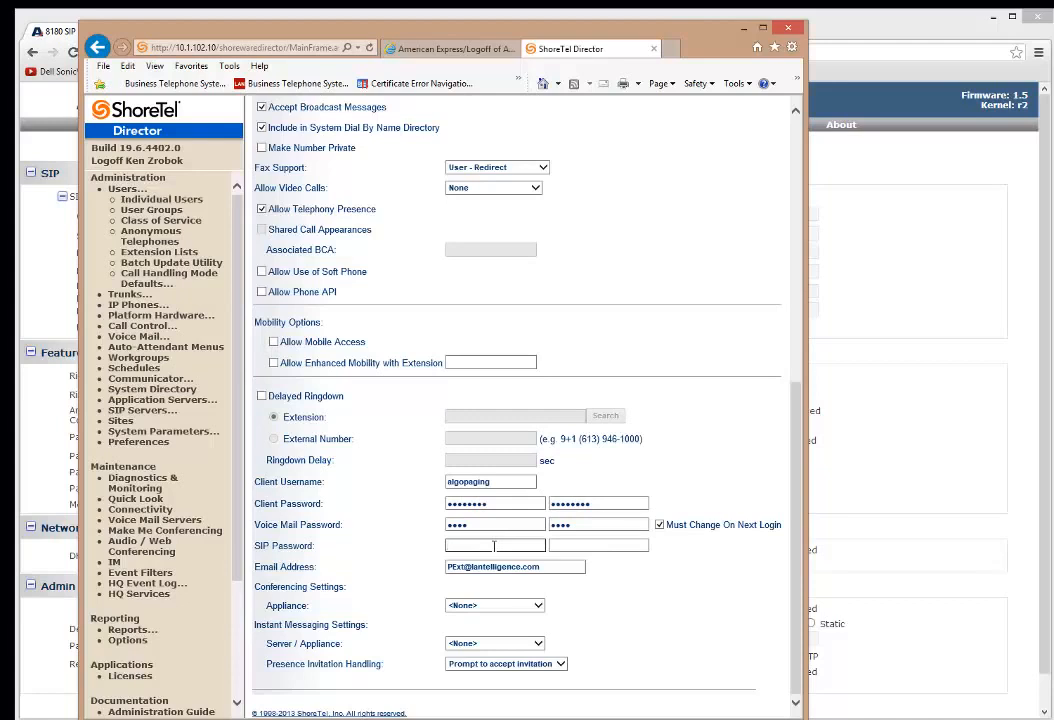
{"action": "type", "text": "••••••"}
{"action": "left_click", "coordinate": [580, 545]}
{"action": "type", "text": "••"}
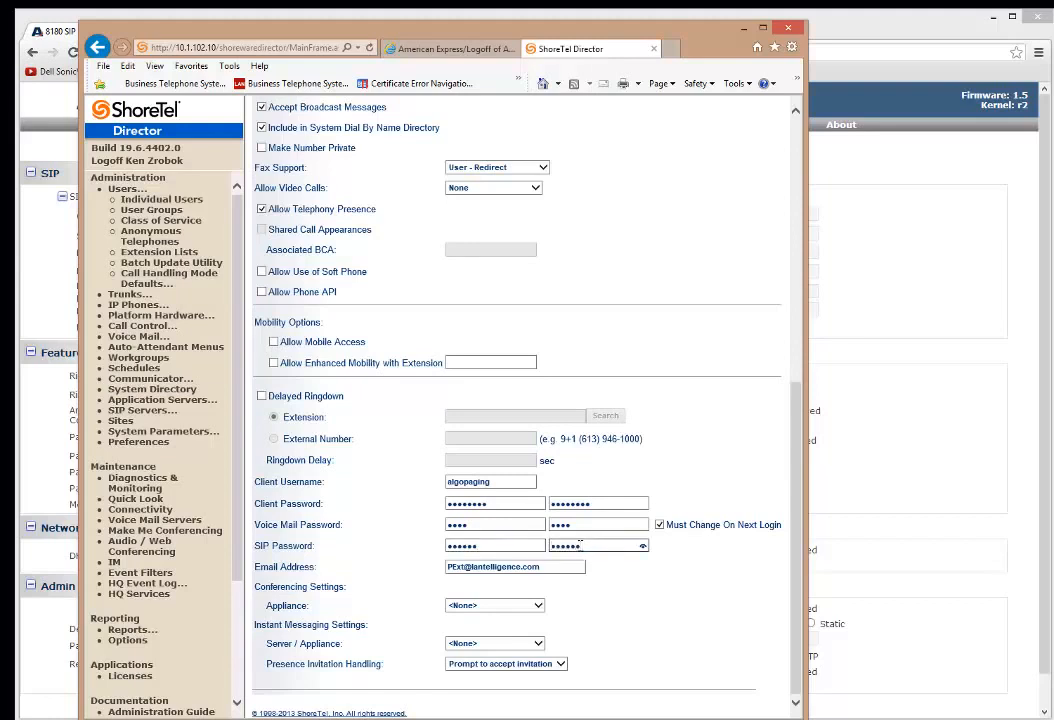
{"action": "left_click", "coordinate": [643, 546]}
{"action": "scroll", "coordinate": [797, 637], "scroll_direction": "up", "scroll_amount": 5}
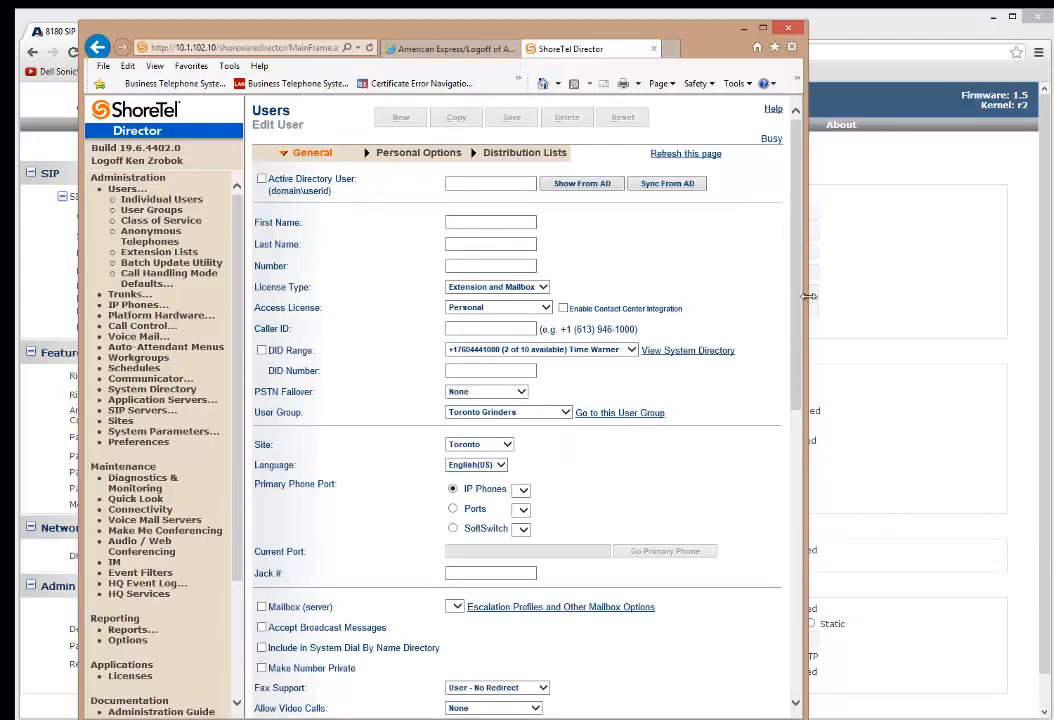
Copy the paging user and rename the copy 'Nite Bell' at extension 792.
{"action": "left_click", "coordinate": [456, 117]}
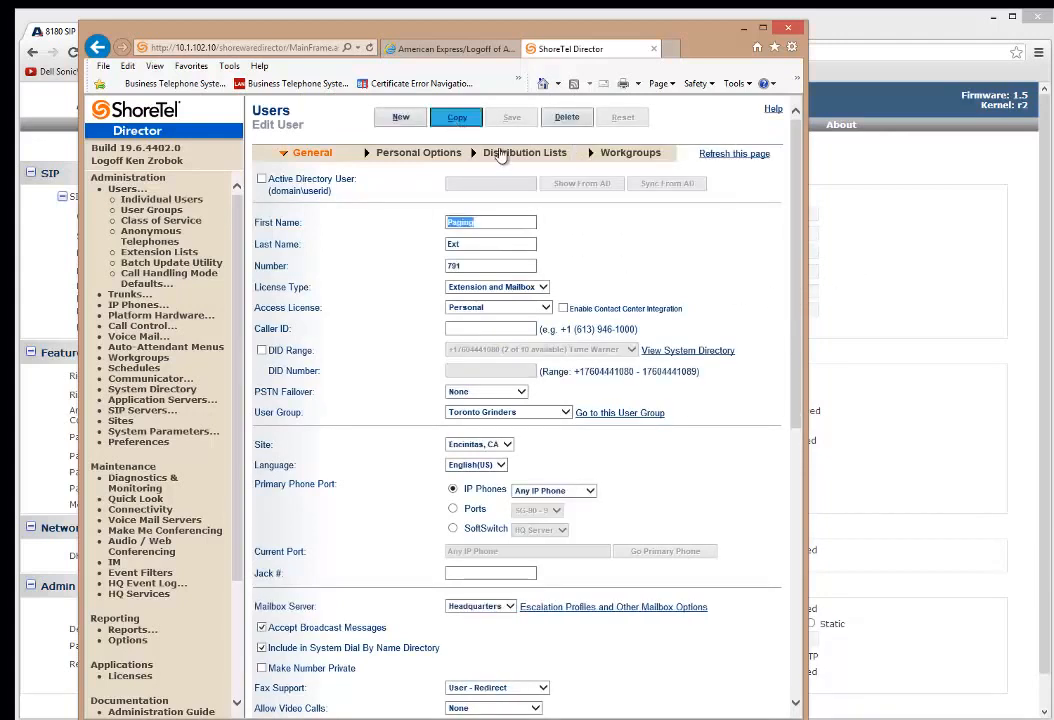
{"action": "triple_click", "coordinate": [462, 222]}
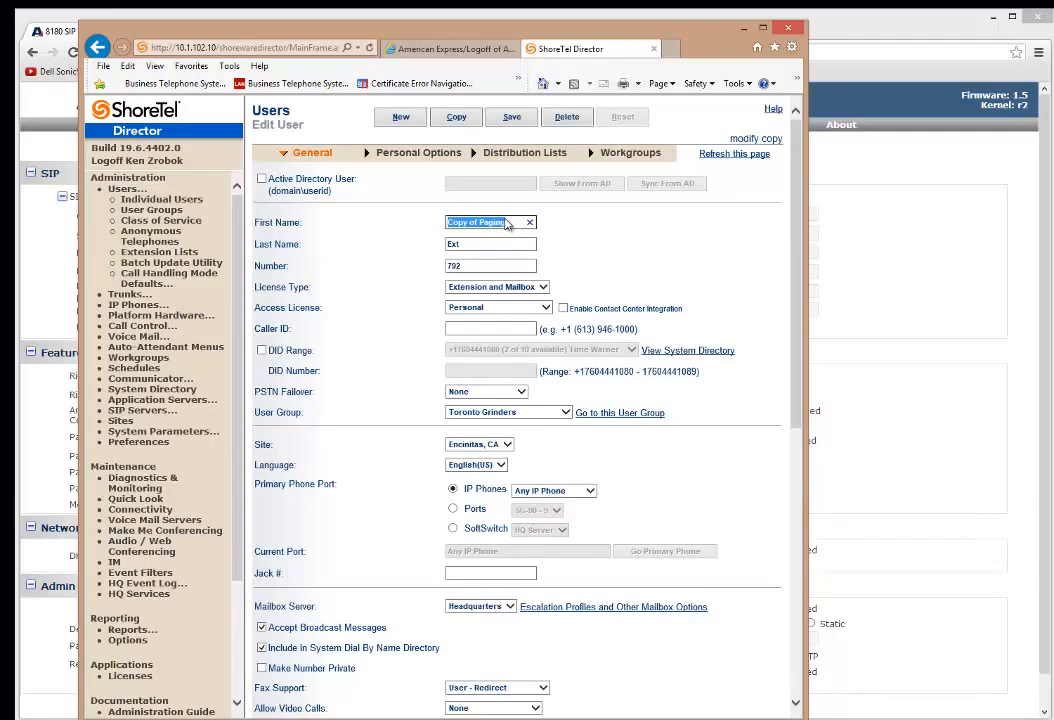
{"action": "type", "text": "Nite"}
{"action": "key", "text": "Tab"}
{"action": "type", "text": "Bell"}
{"action": "key", "text": "Tab"}
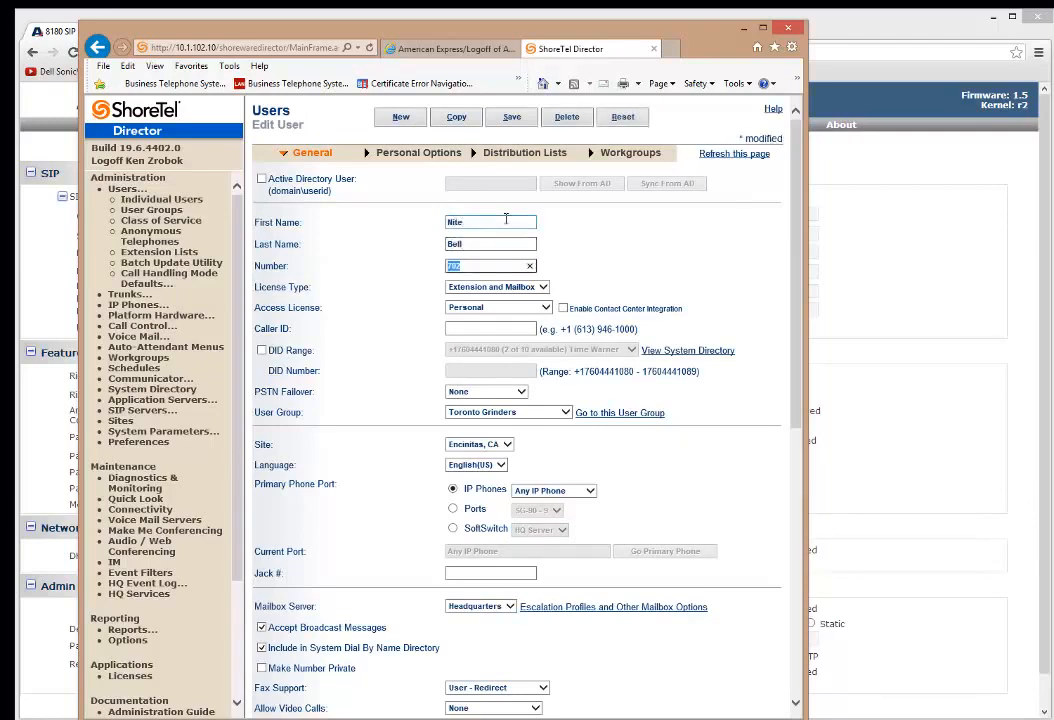
{"action": "key", "text": "Tab"}
Set the copy's client username to 'algonitebell' and enter a matching SIP password and confirmation.
{"action": "scroll", "coordinate": [565, 481], "scroll_direction": "down", "scroll_amount": 5}
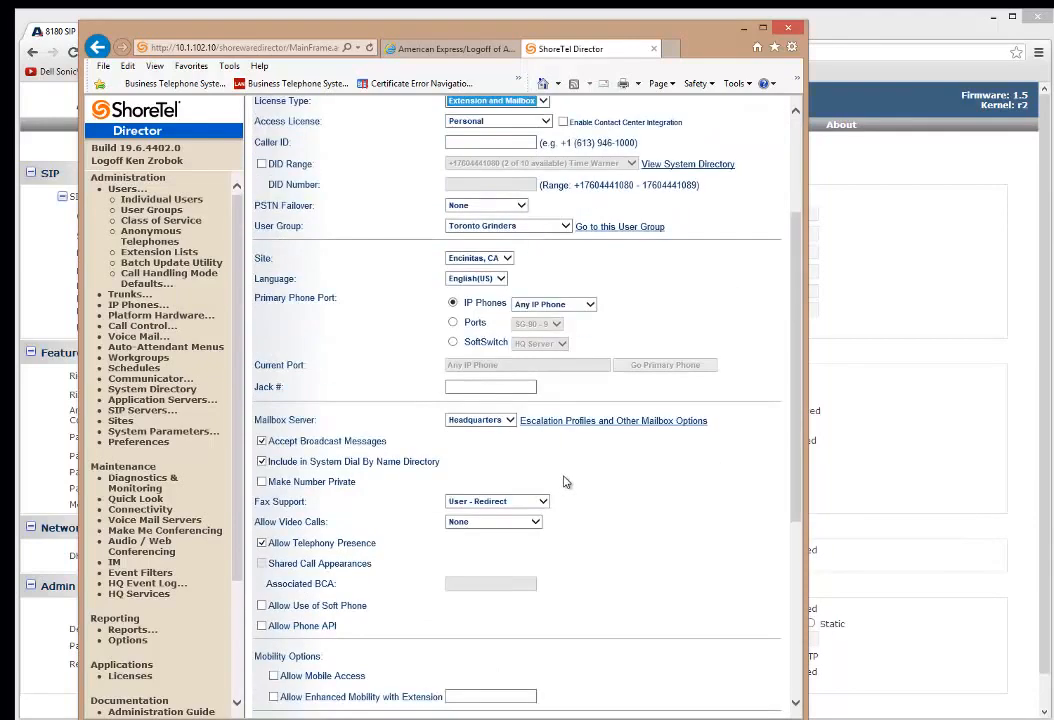
{"action": "scroll", "coordinate": [620, 475], "scroll_direction": "down", "scroll_amount": 4}
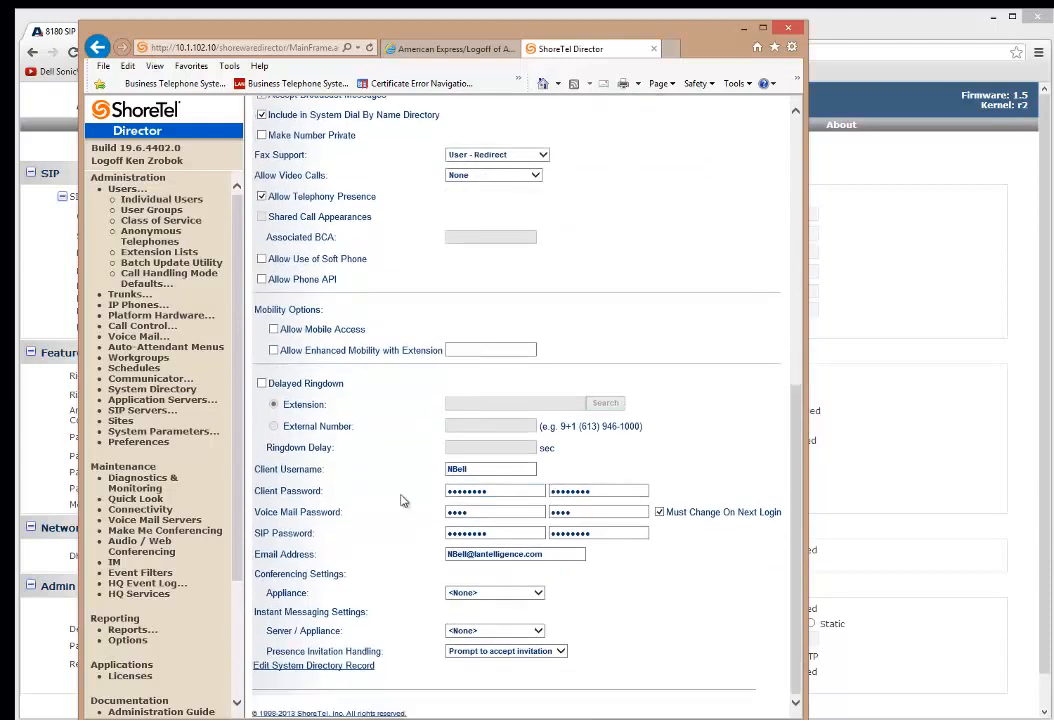
{"action": "double_click", "coordinate": [508, 467]}
{"action": "type", "text": "allo"}
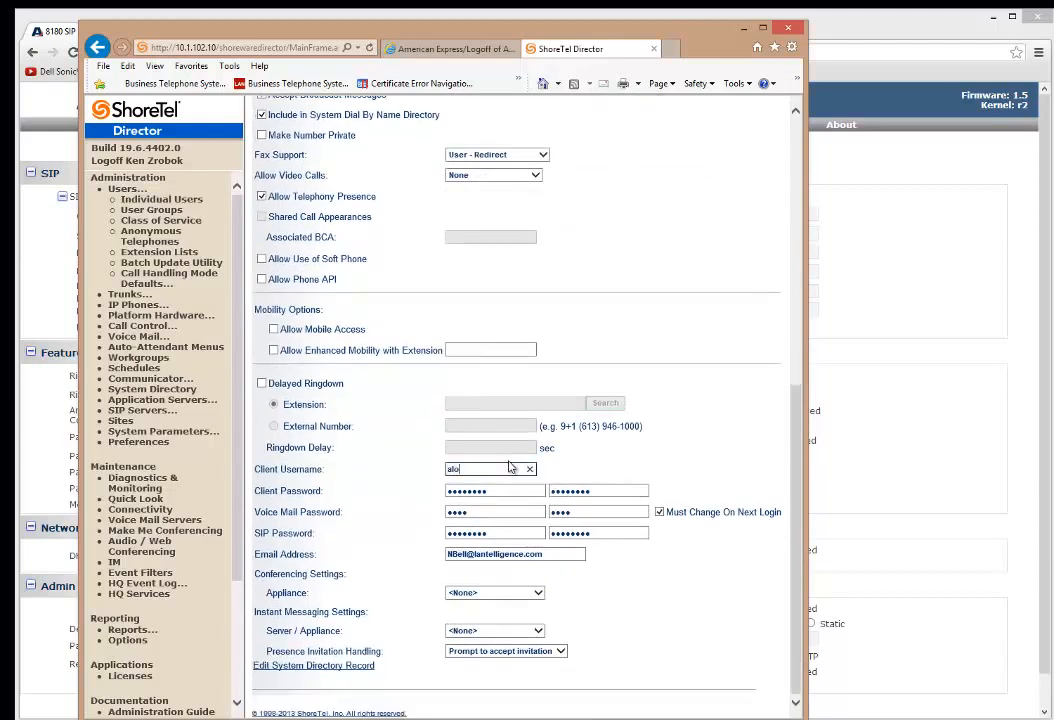
{"action": "type", "text": "nitebell"}
{"action": "key", "text": "Tab"}
{"action": "key", "text": "Tab"}
{"action": "key", "text": "Tab"}
{"action": "key", "text": "Tab"}
{"action": "key", "text": "Tab"}
{"action": "key", "text": "Tab"}
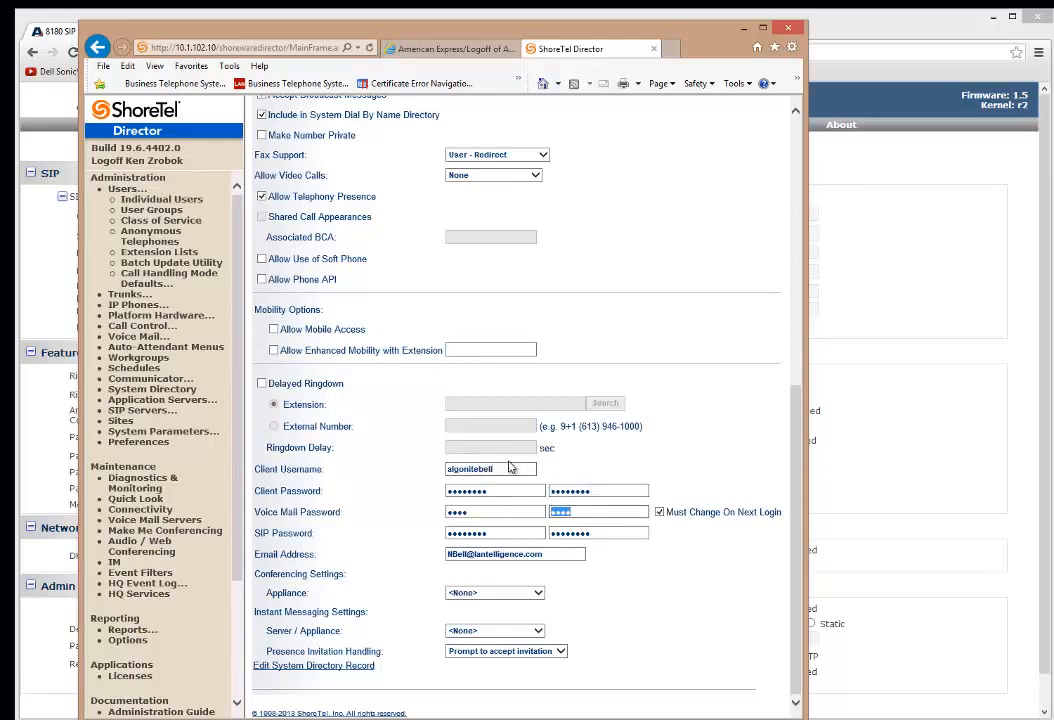
{"action": "type", "text": "12"}
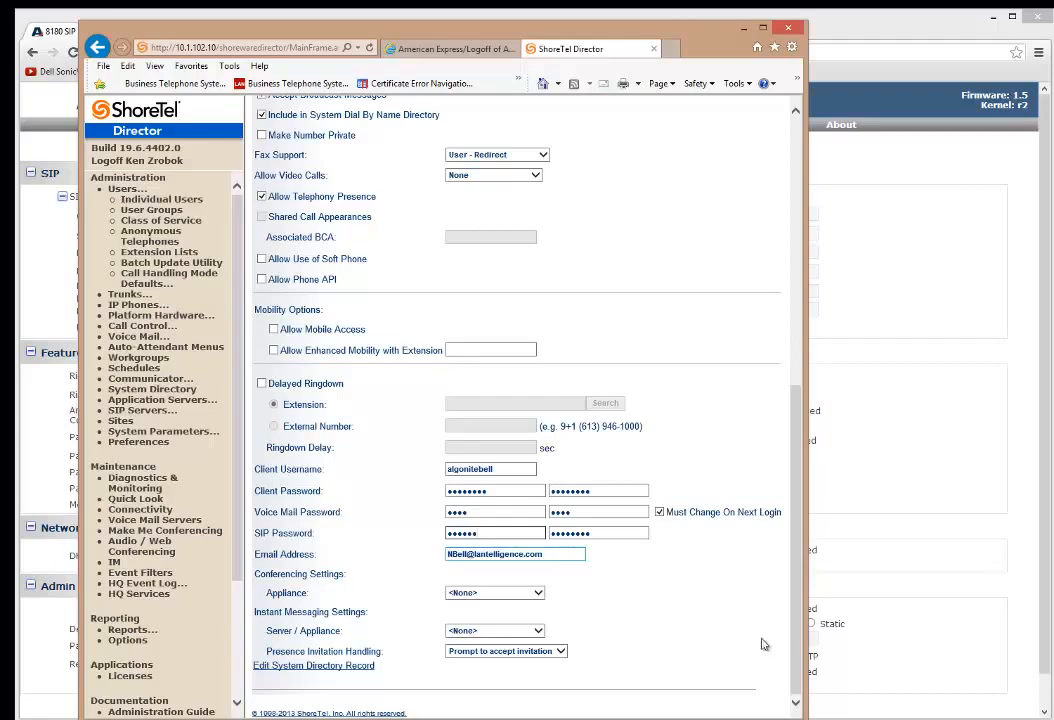
{"action": "left_click", "coordinate": [491, 516]}
{"action": "left_click", "coordinate": [489, 533]}
{"action": "key", "text": "Tab"}
{"action": "type", "text": "123456"}
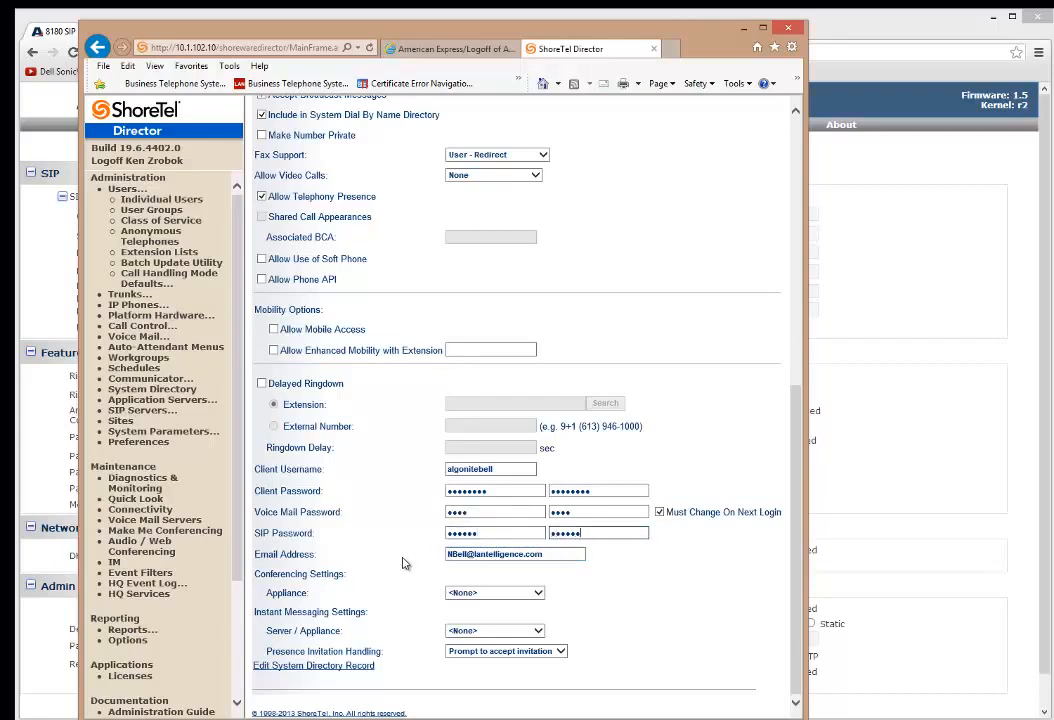
{"action": "left_click", "coordinate": [484, 513]}
{"action": "scroll", "coordinate": [661, 527], "scroll_direction": "up", "scroll_amount": 5}
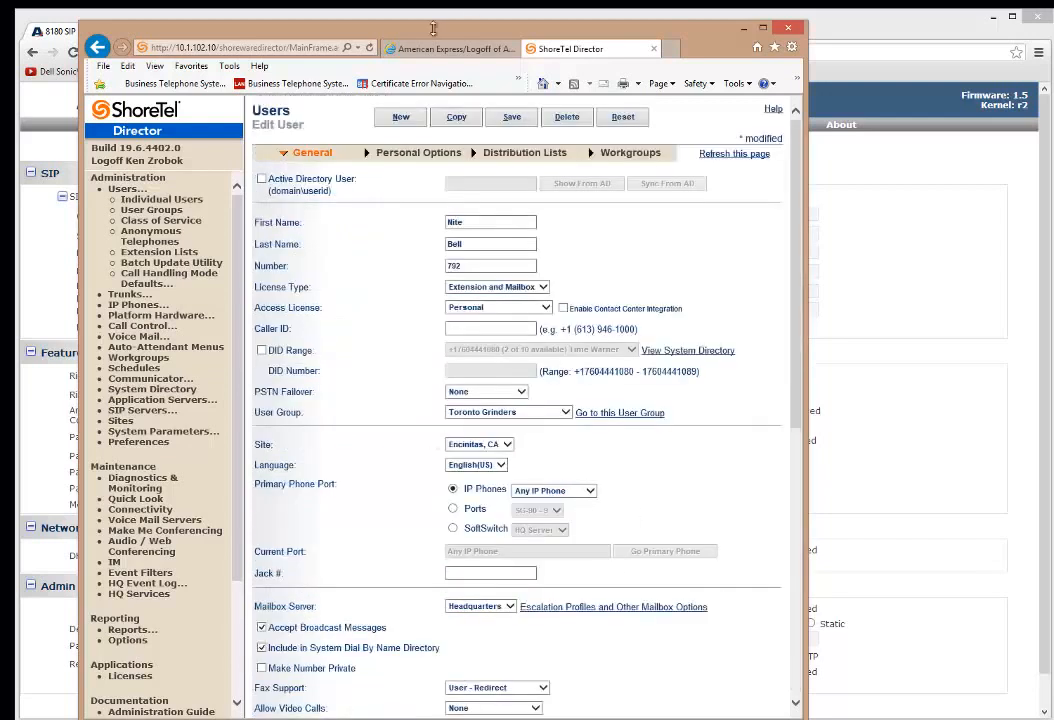
Save the Nite Bell user, check the IP Phones list unchanged, and minimize Director.
{"action": "left_click", "coordinate": [511, 118]}
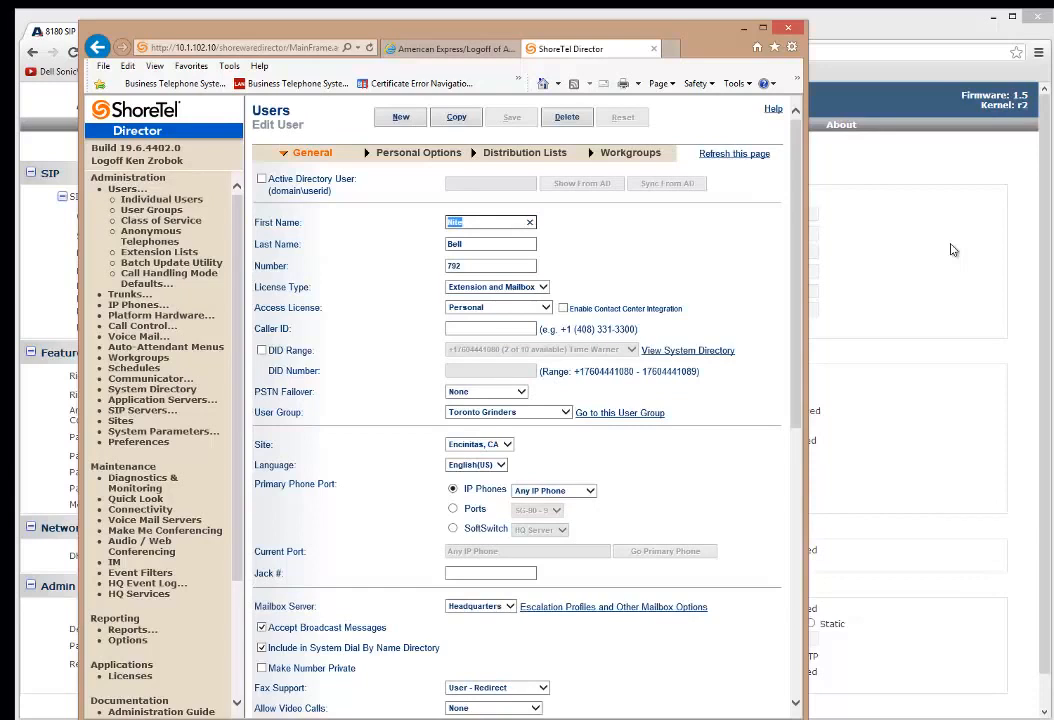
{"action": "left_click", "coordinate": [590, 491]}
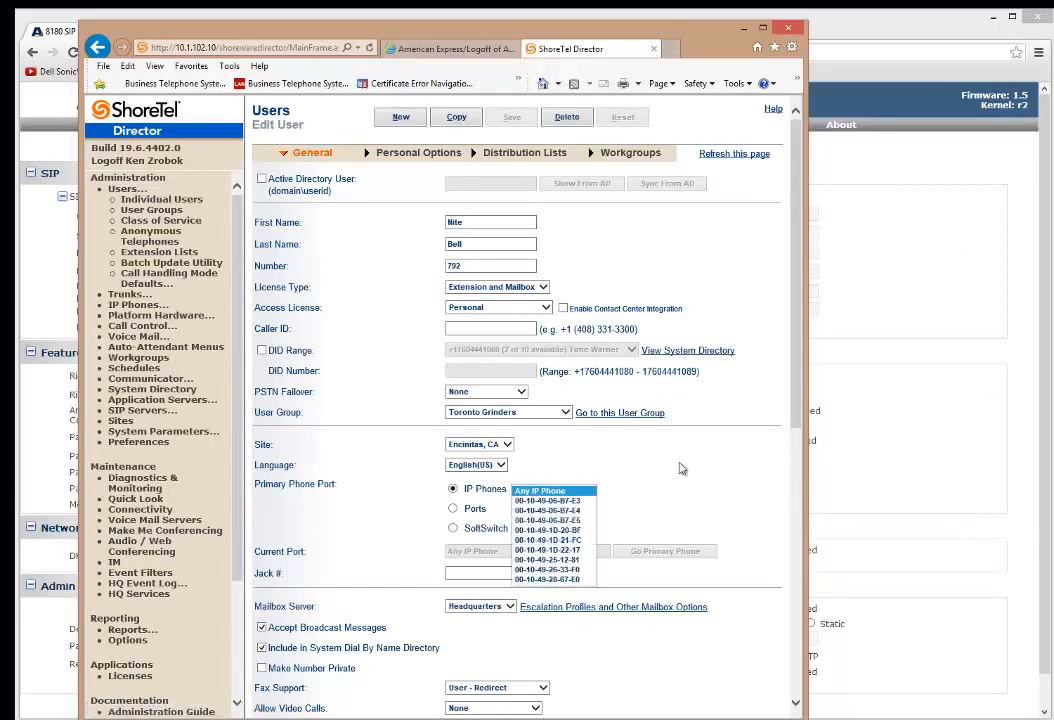
{"action": "left_click", "coordinate": [665, 504]}
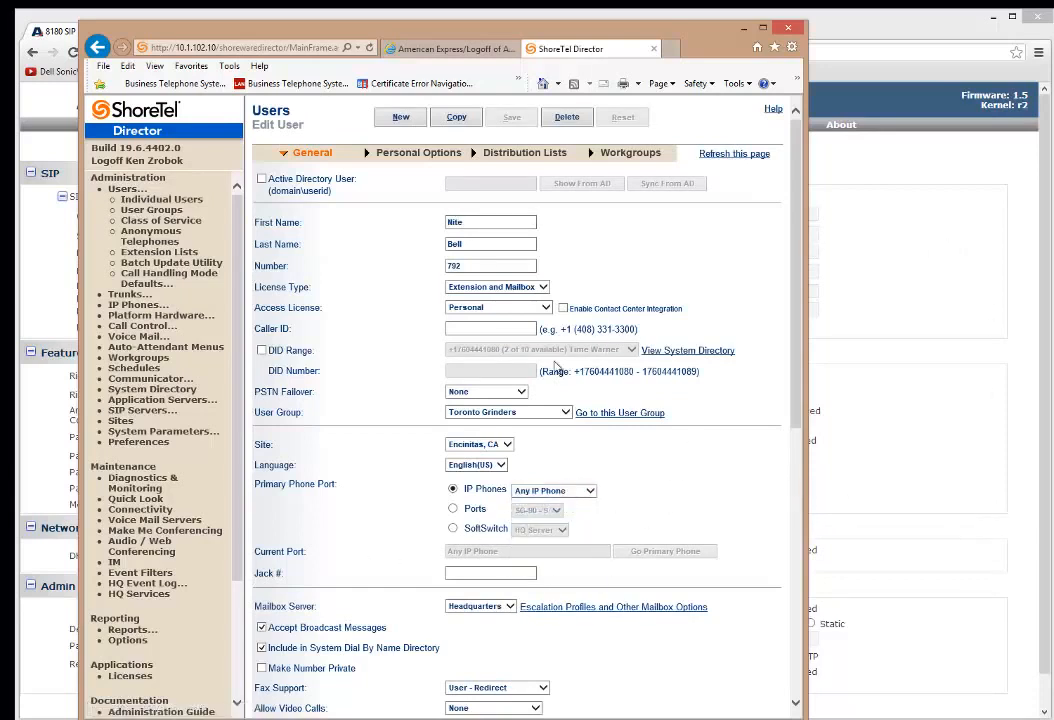
{"action": "left_click", "coordinate": [743, 31]}
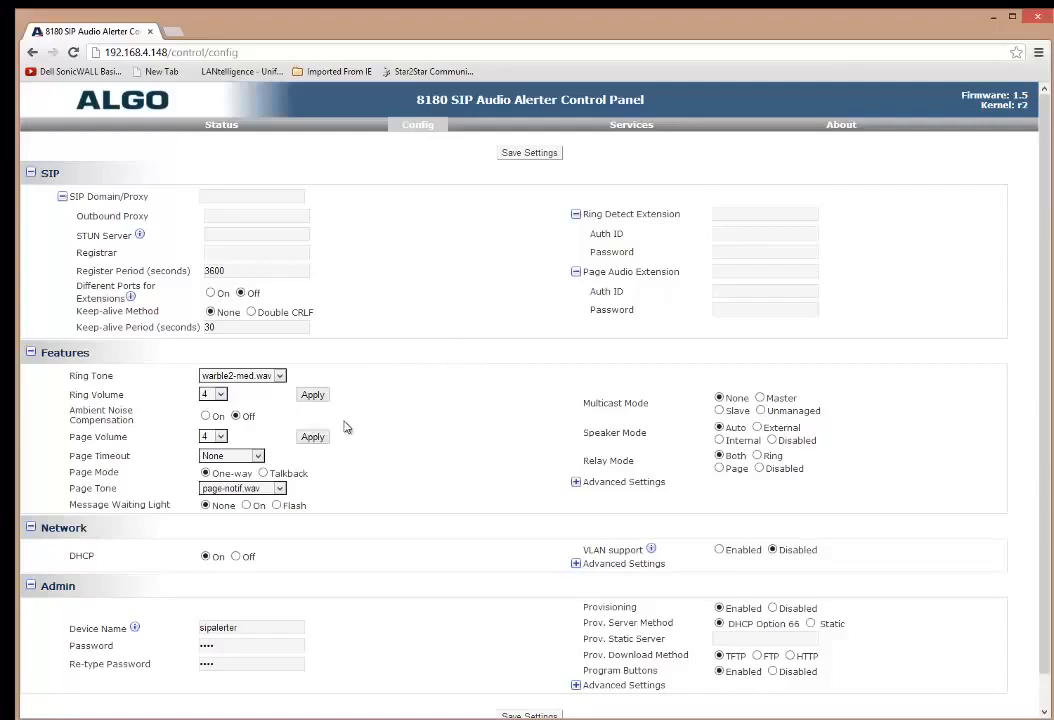
Enter 192.168.4.10 as both the SIP Domain/Proxy and the Registrar address.
{"action": "left_click", "coordinate": [219, 199]}
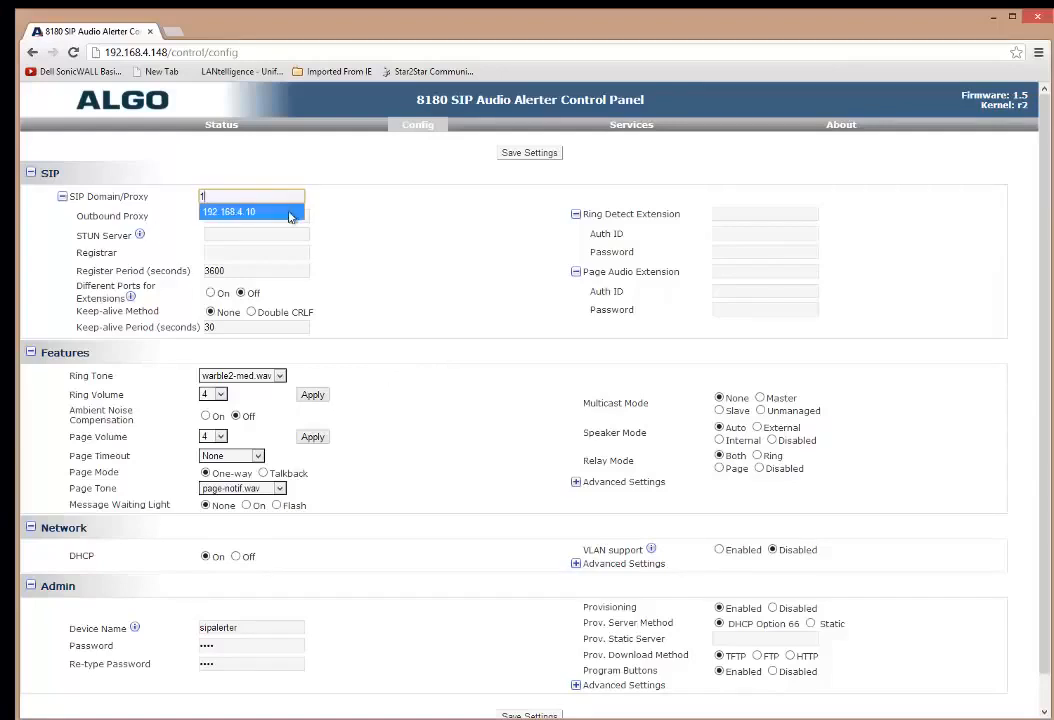
{"action": "left_click", "coordinate": [250, 211]}
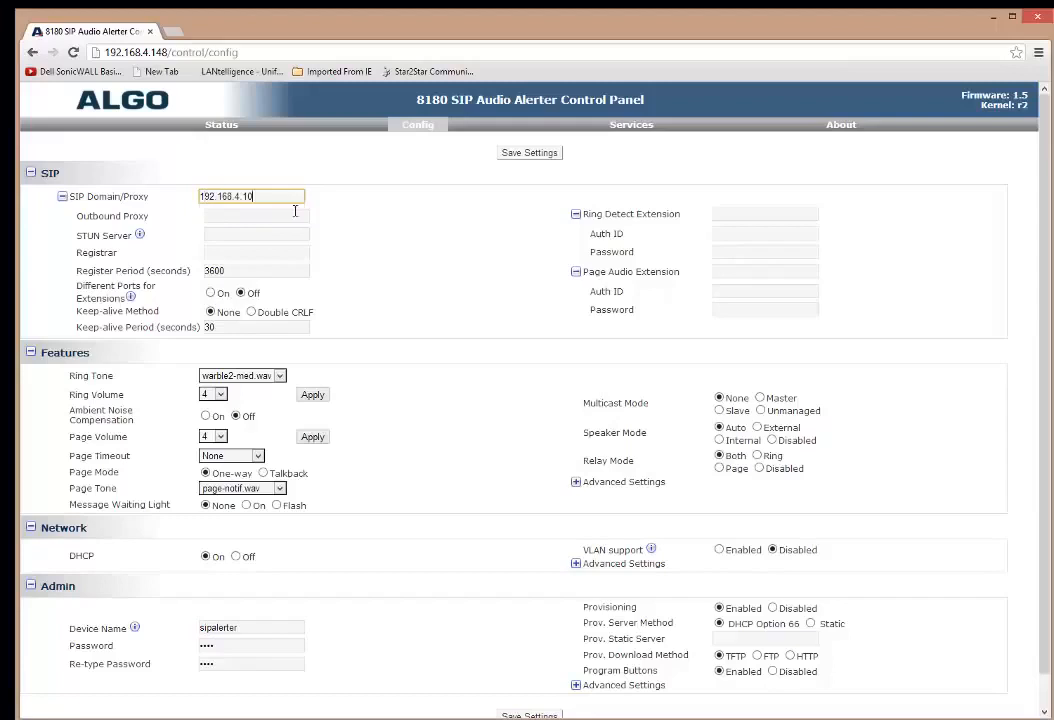
{"action": "left_click", "coordinate": [239, 253]}
{"action": "type", "text": "1"}
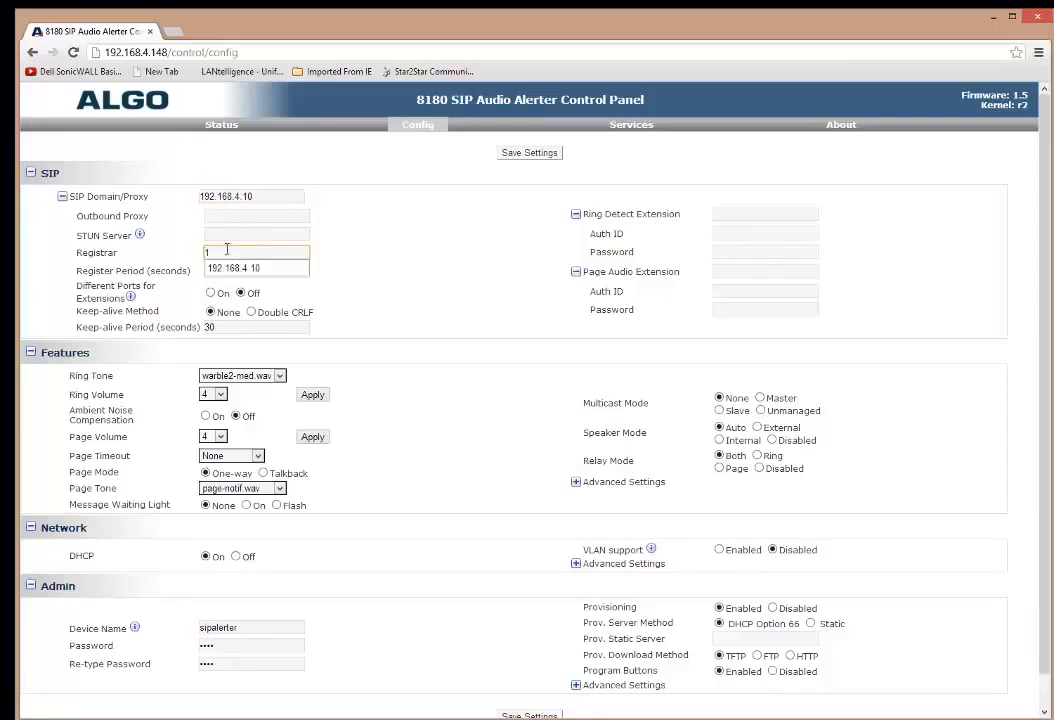
{"action": "left_click", "coordinate": [262, 267]}
{"action": "left_click", "coordinate": [727, 214]}
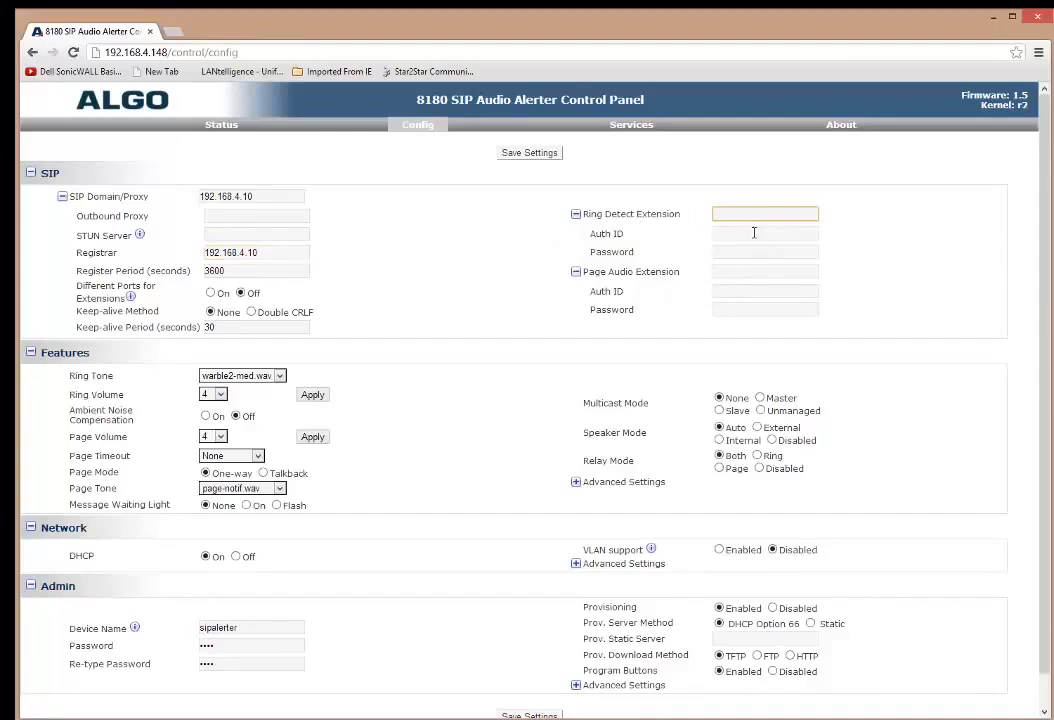
Set Ring Detect Extension 792 with auth ID 'algonitebell' and its SIP password.
{"action": "type", "text": "792"}
{"action": "key", "text": "Tab"}
{"action": "type", "text": "algon"}
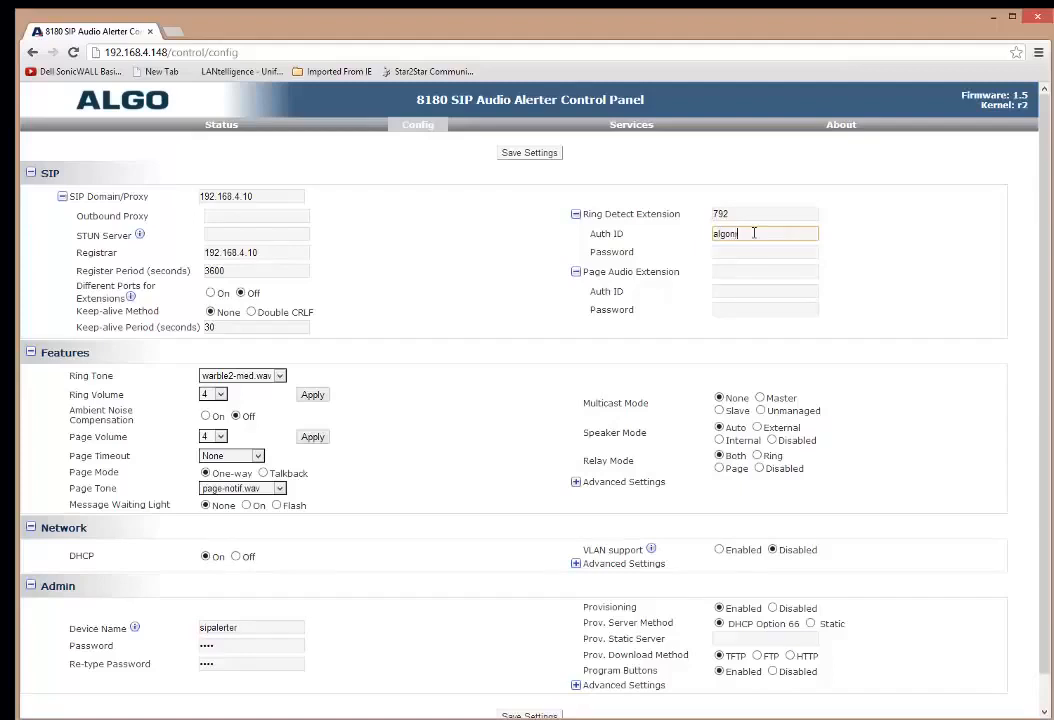
{"action": "type", "text": "itebell"}
{"action": "key", "text": "Tab"}
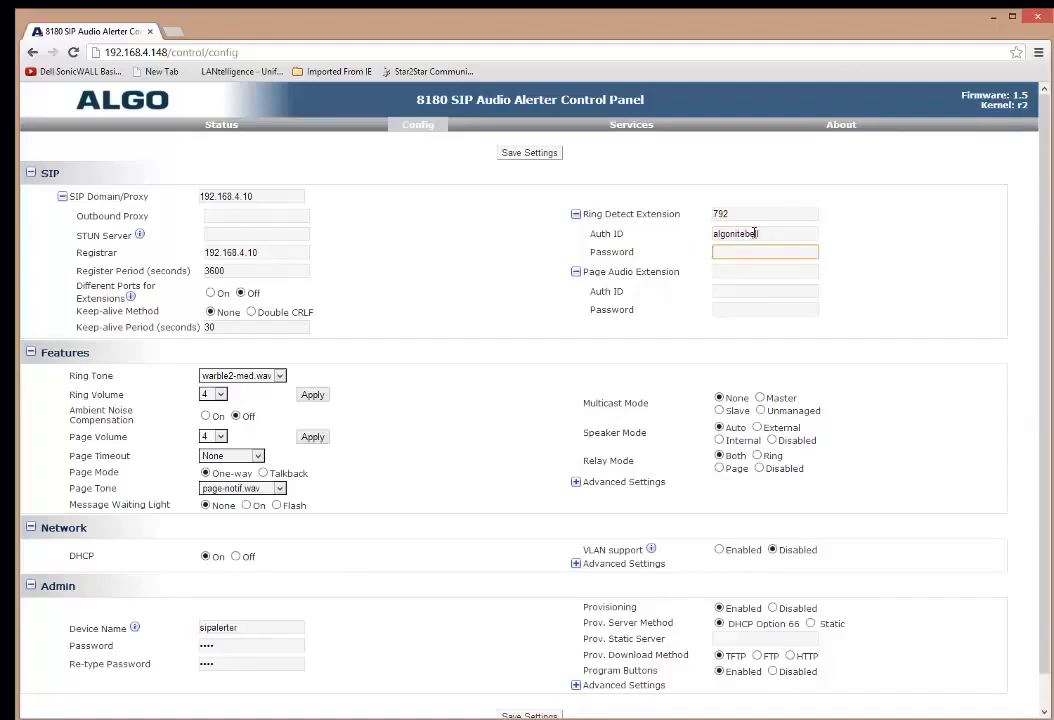
{"action": "type", "text": "••••••"}
Set Page Audio Extension 791 with auth ID 'algopaging' and move to its password.
{"action": "key", "text": "Tab"}
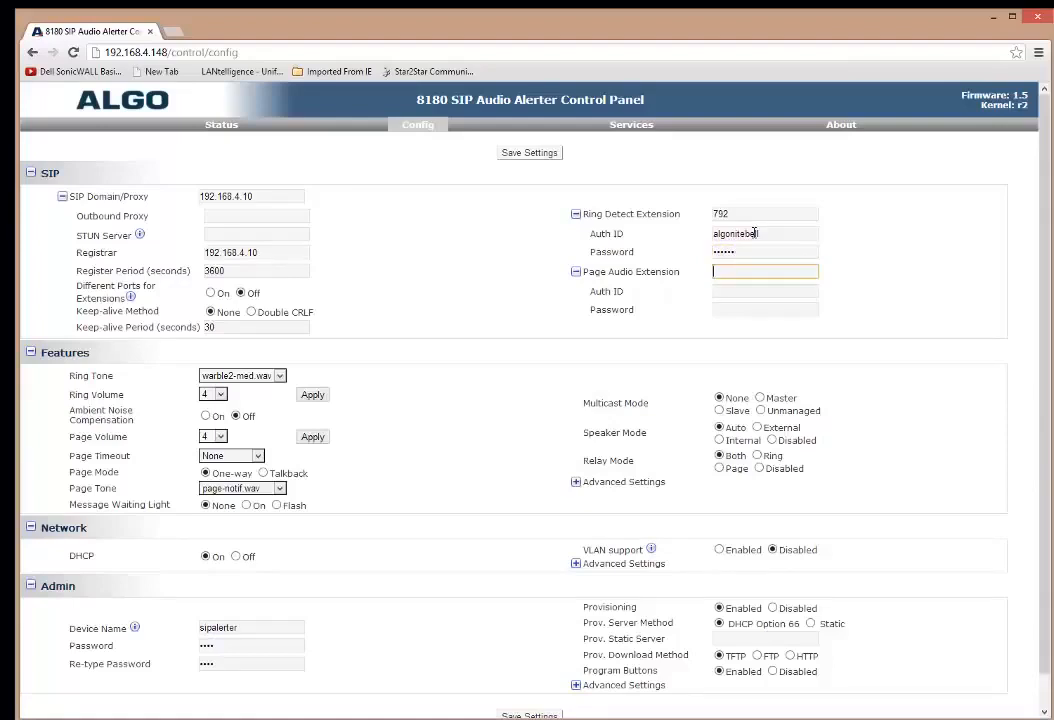
{"action": "type", "text": "791"}
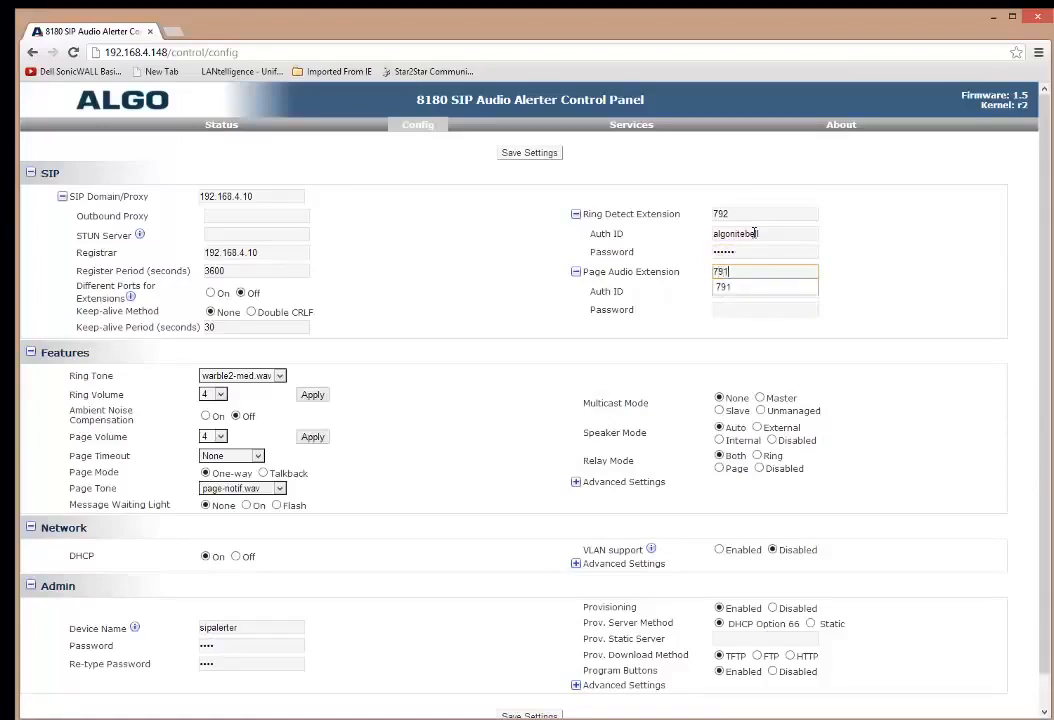
{"action": "key", "text": "Tab"}
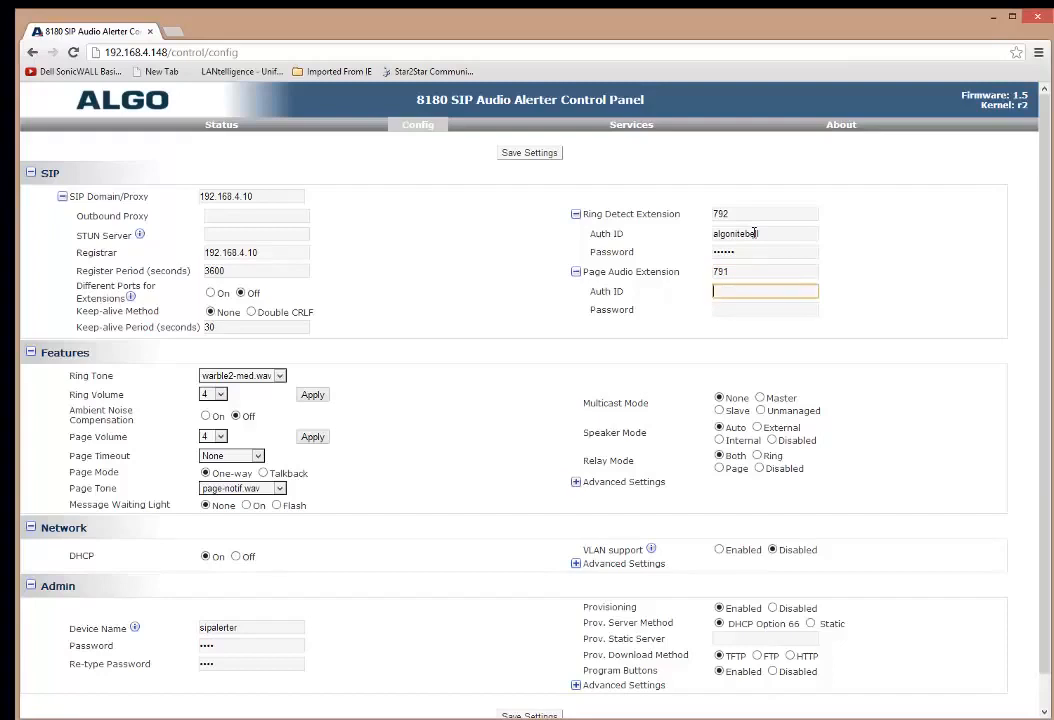
{"action": "type", "text": "algopaging"}
{"action": "key", "text": "Tab"}
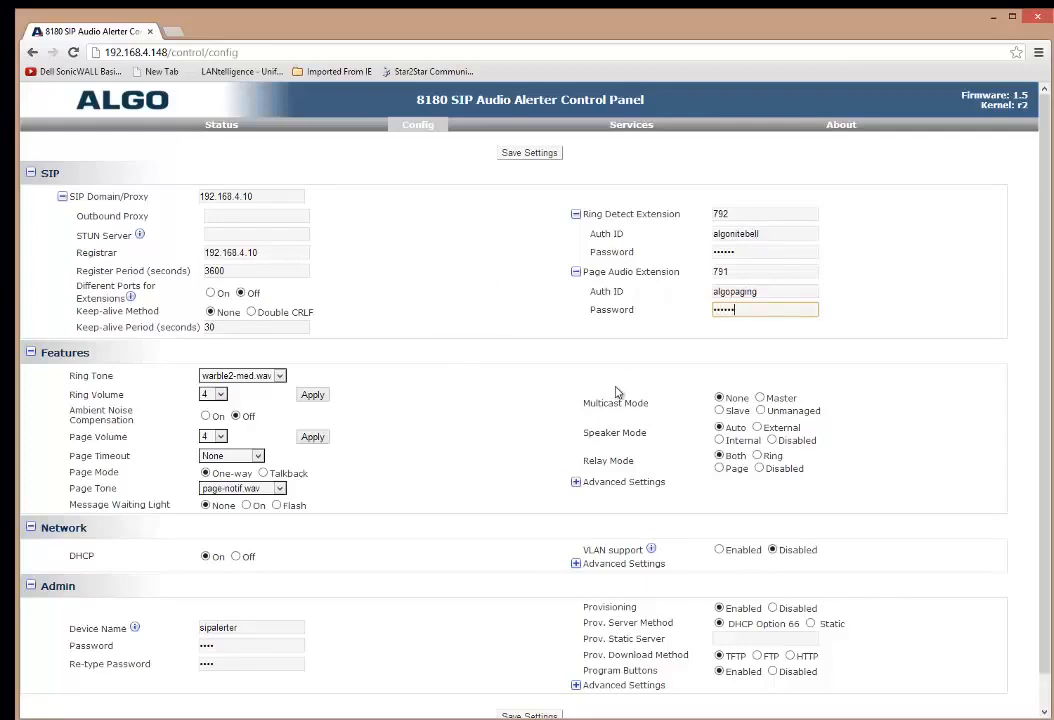
{"action": "scroll", "coordinate": [611, 335], "scroll_direction": "down", "scroll_amount": 1}
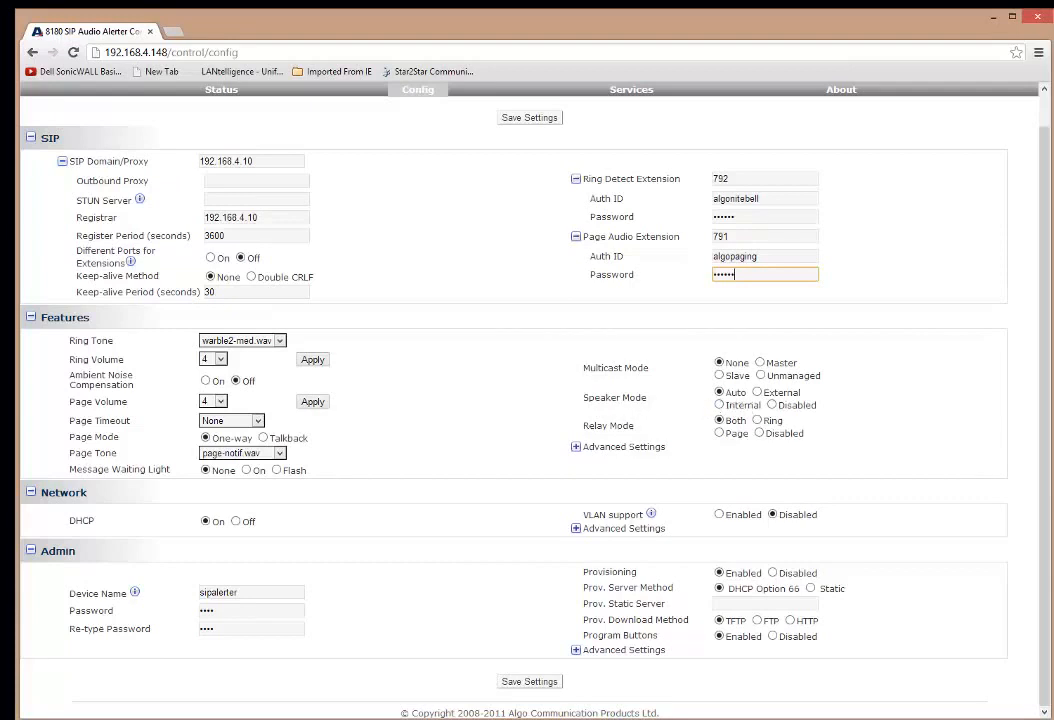
Compare against the Snagit wiring diagram and set Speaker Mode to External.
{"action": "key", "text": "alt+Tab"}
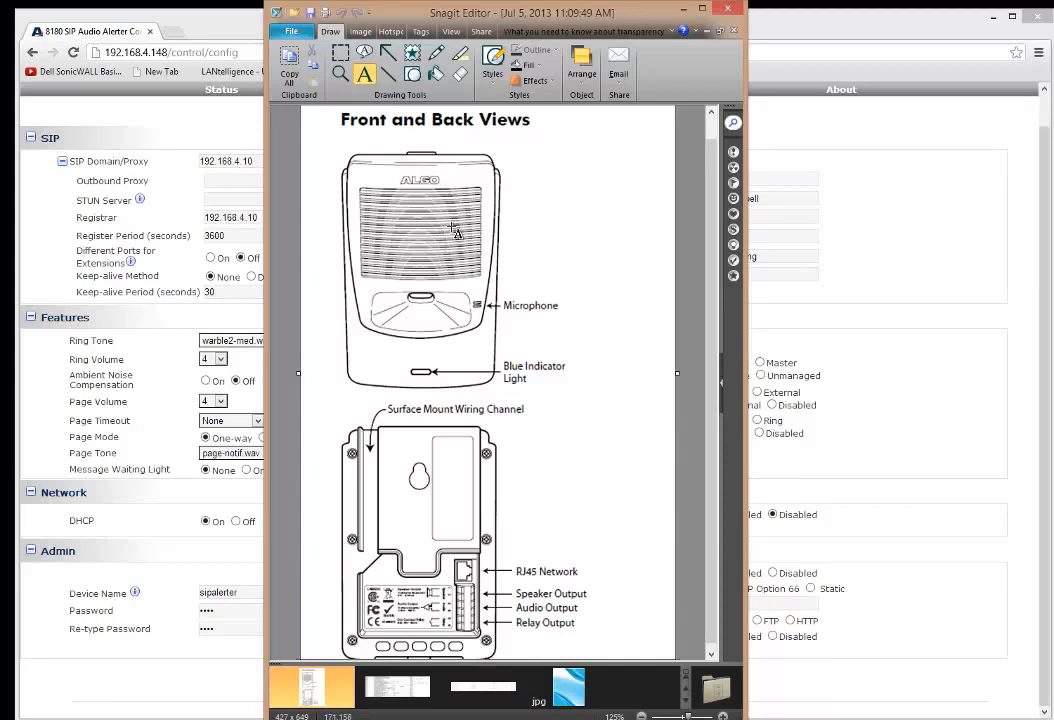
{"action": "key", "text": "alt+Tab"}
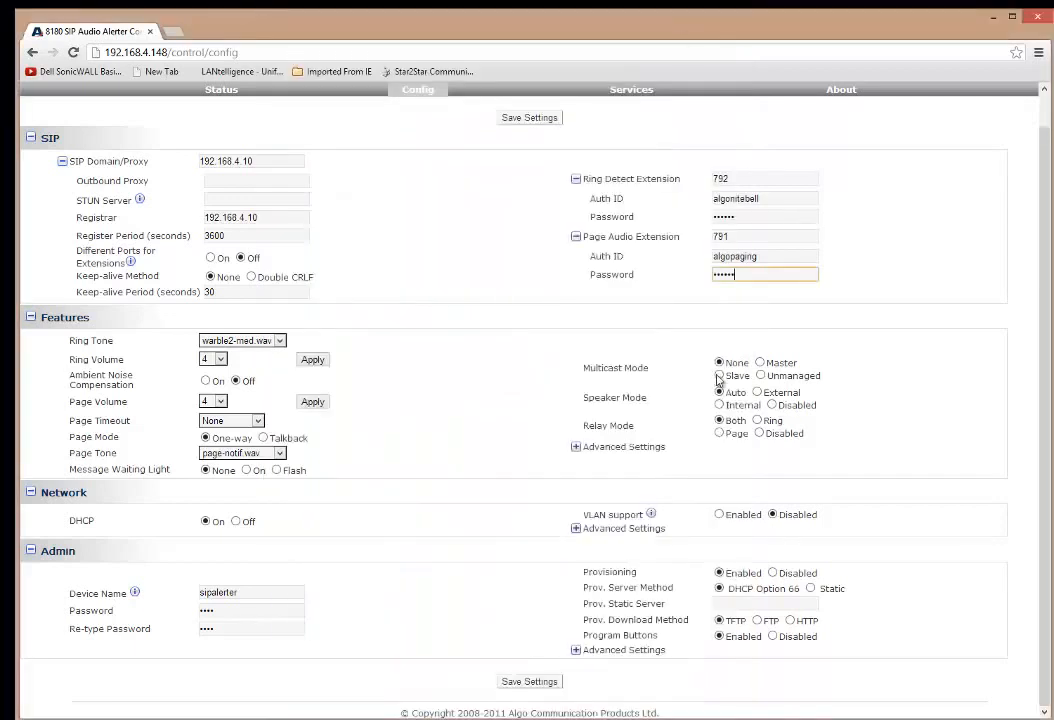
{"action": "left_click", "coordinate": [757, 392]}
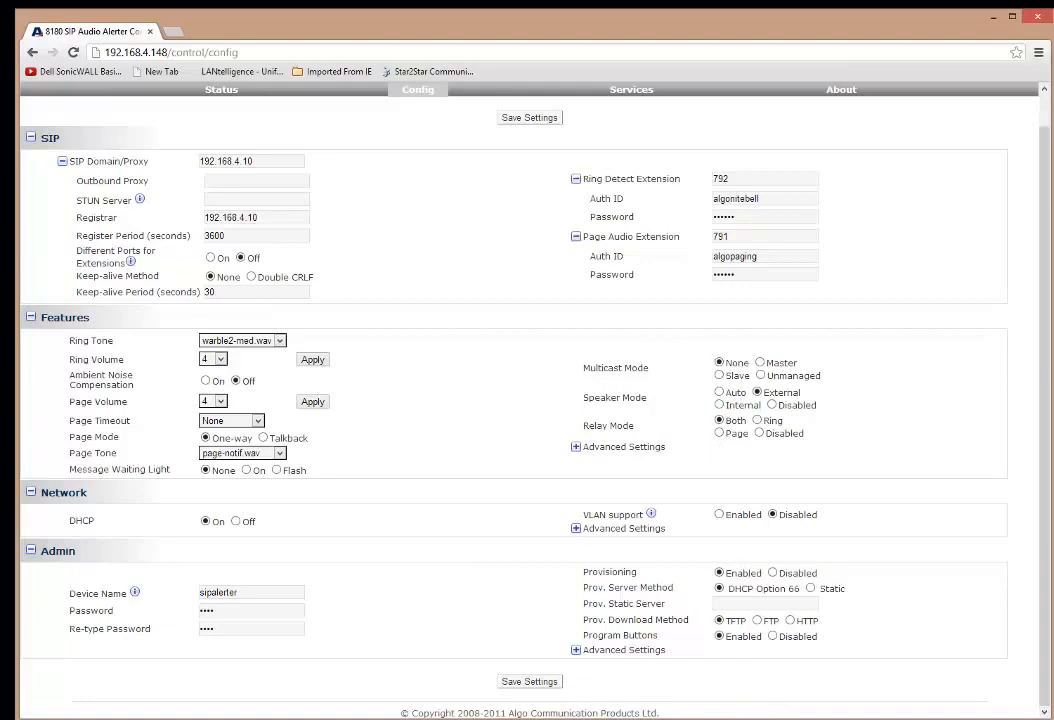
{"action": "left_click", "coordinate": [673, 712]}
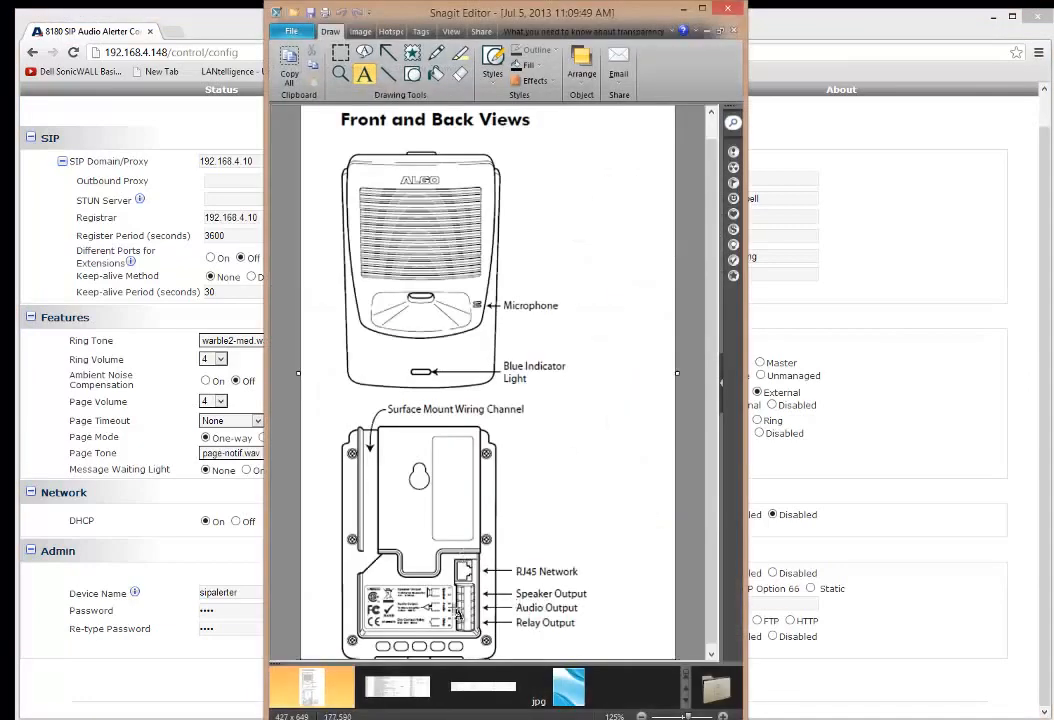
{"action": "left_click", "coordinate": [898, 497]}
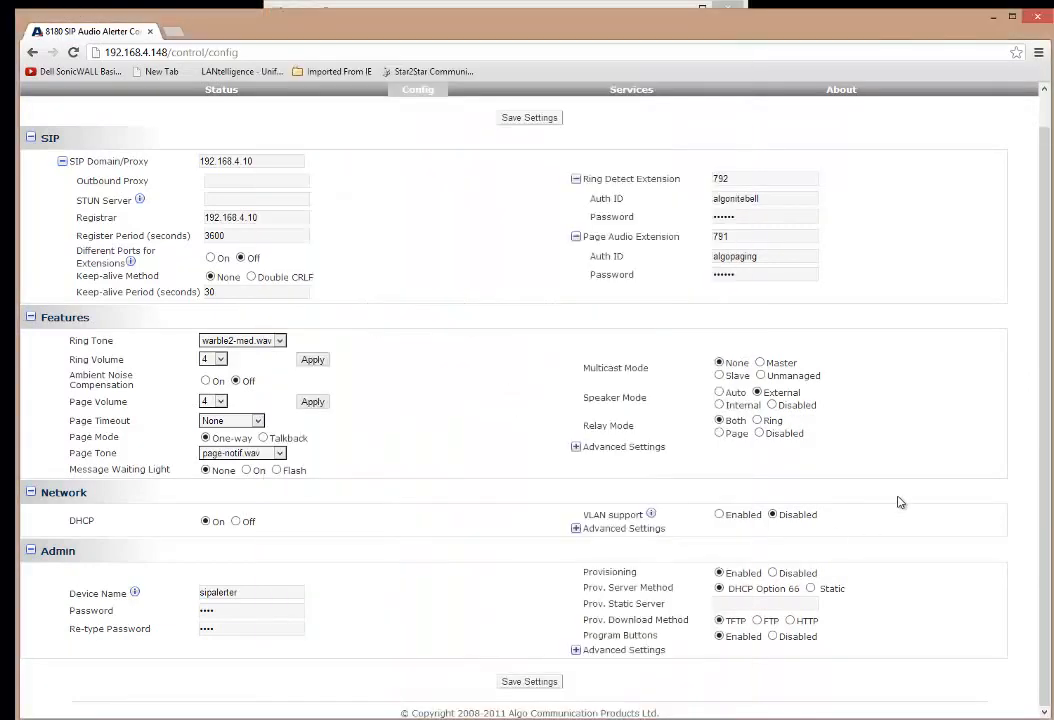
{"action": "left_click", "coordinate": [719, 404]}
{"action": "left_click", "coordinate": [762, 393]}
{"action": "key", "text": "alt+Tab"}
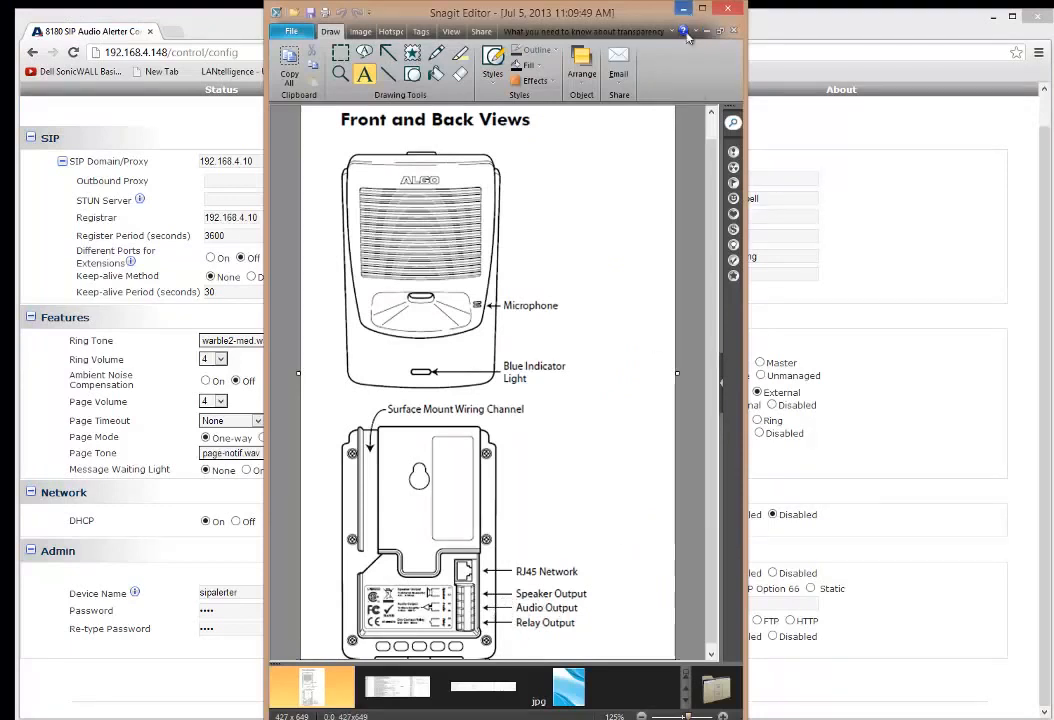
{"action": "left_click_drag", "start_coordinate": [454, 460], "coordinate": [304, 374]}
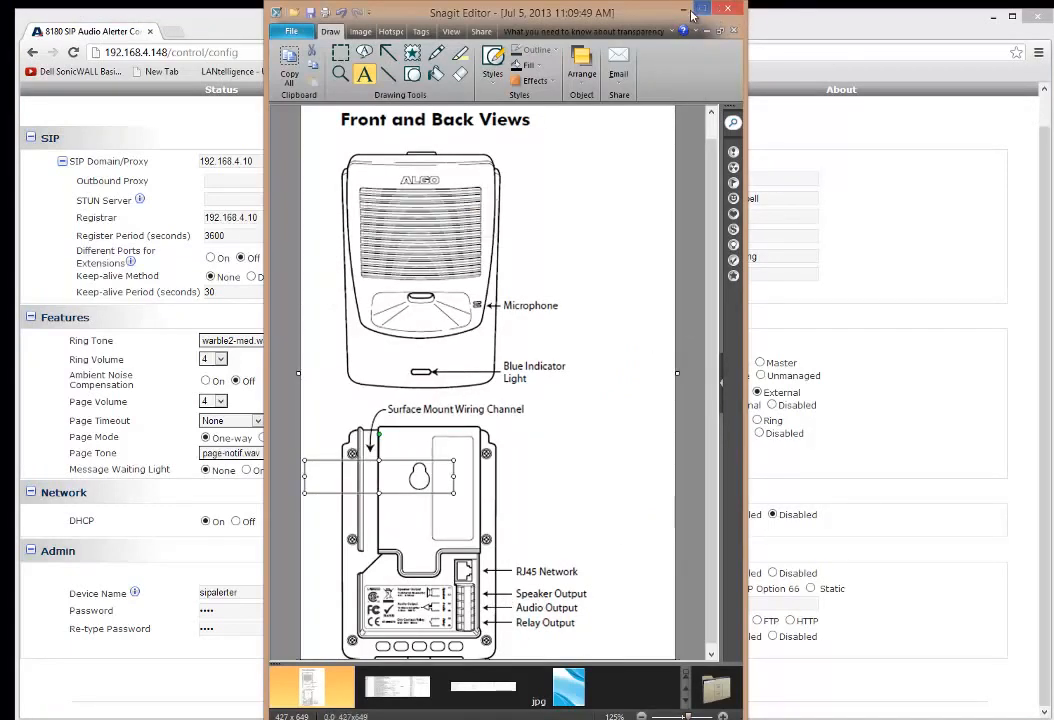
{"action": "left_click", "coordinate": [684, 10]}
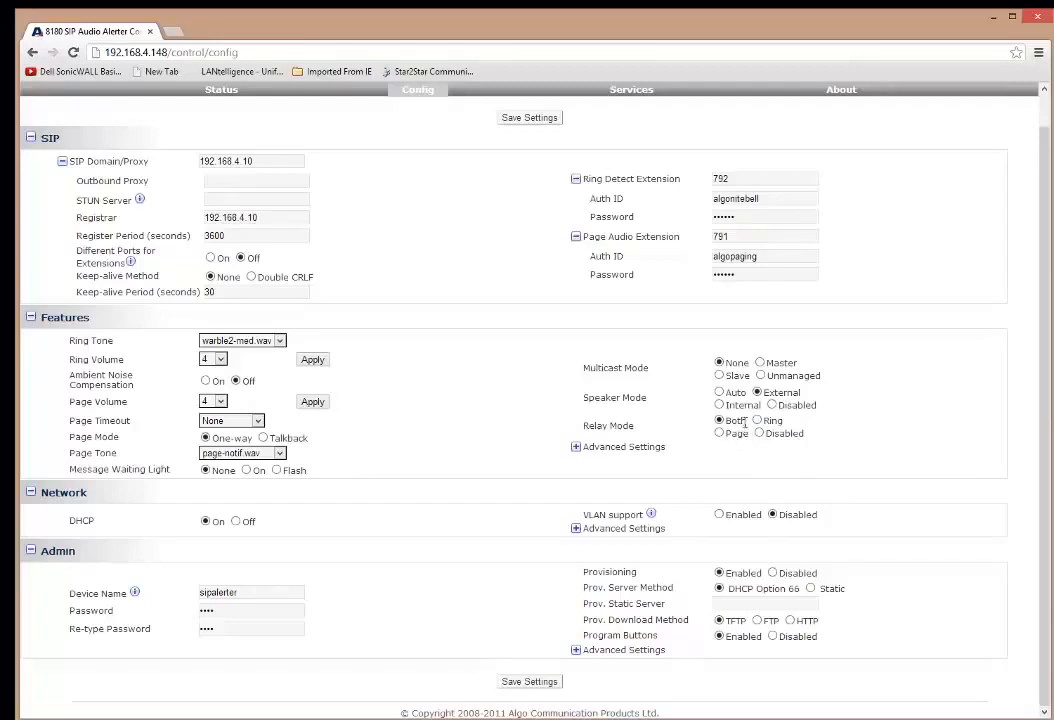
Save the new SIP settings (server 192.168.4.10, extensions 792 and 791, External speaker mode).
{"action": "left_click", "coordinate": [535, 683]}
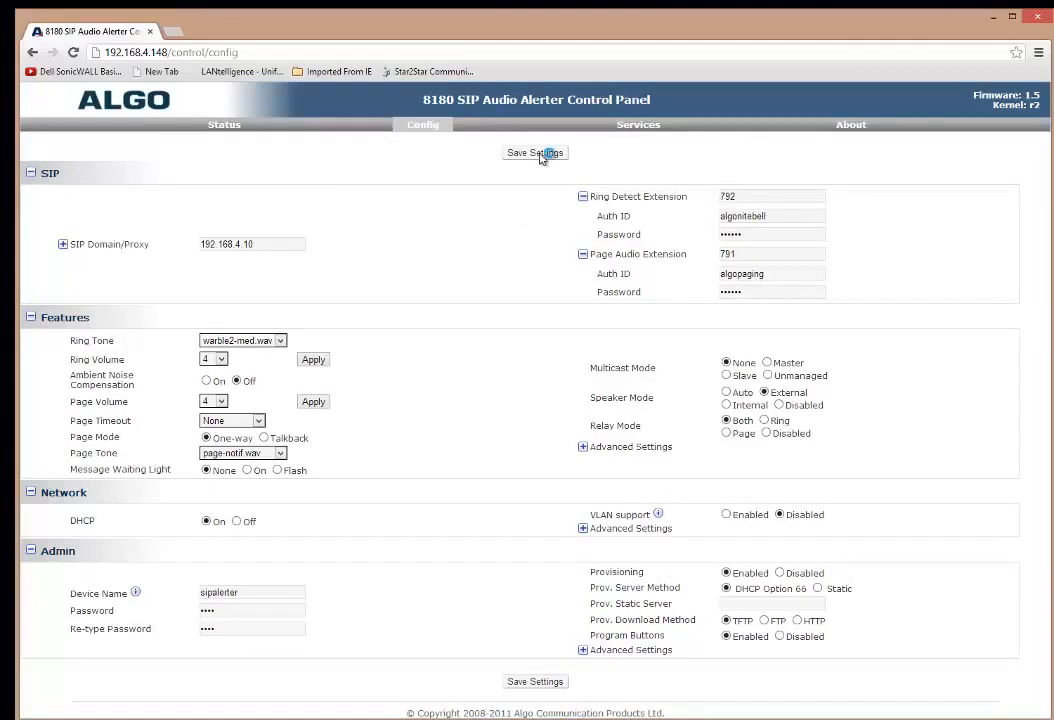
{"action": "left_click", "coordinate": [548, 152]}
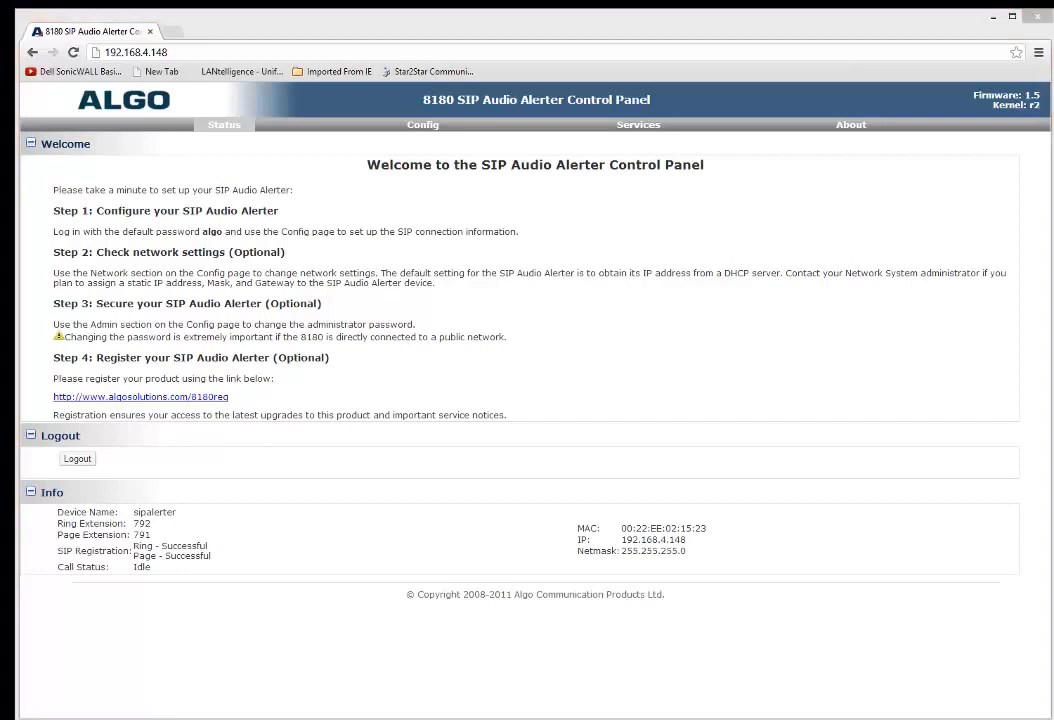
{"action": "key", "text": "alt+Tab"}
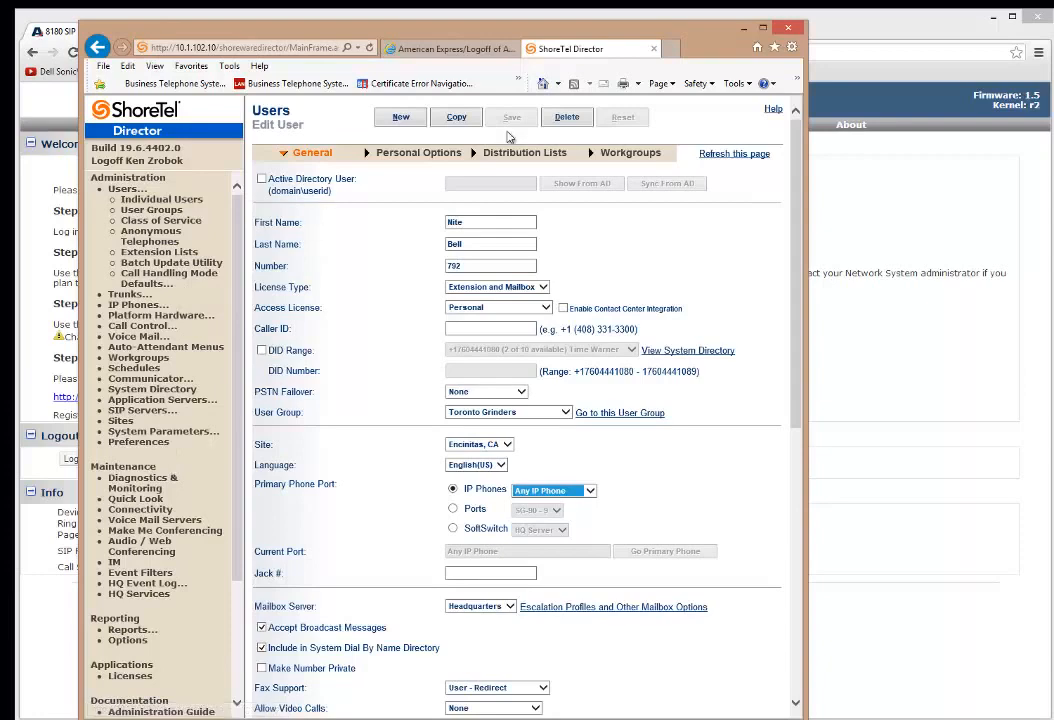
{"action": "left_click", "coordinate": [168, 274]}
{"action": "left_click", "coordinate": [158, 200]}
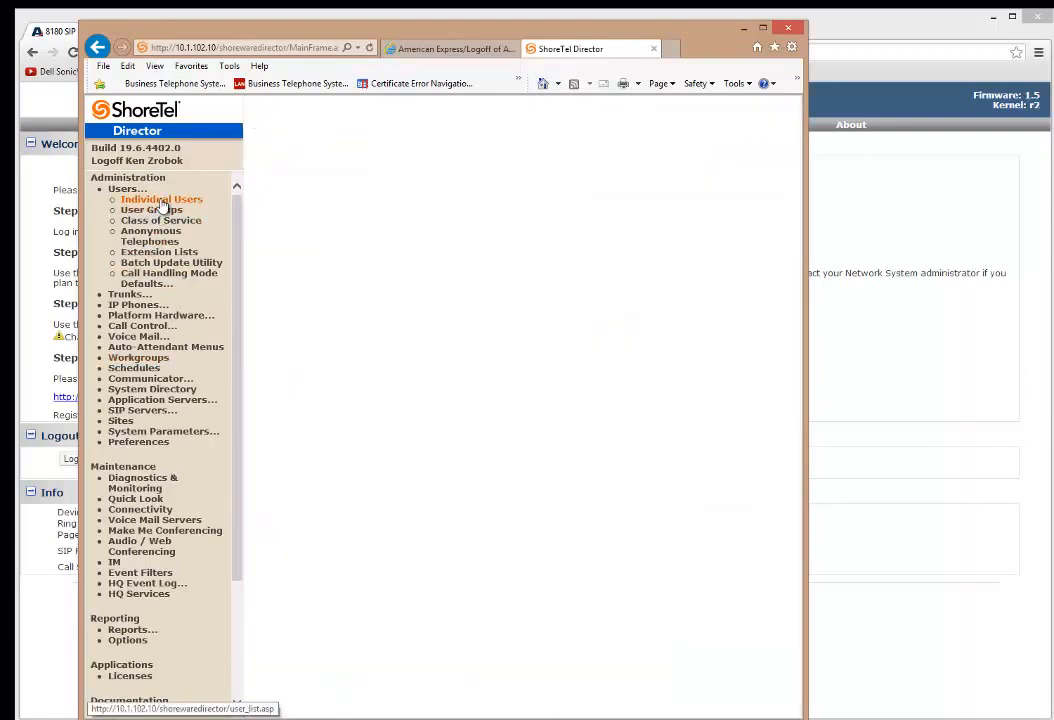
{"action": "scroll", "coordinate": [355, 690], "scroll_direction": "down", "scroll_amount": 5}
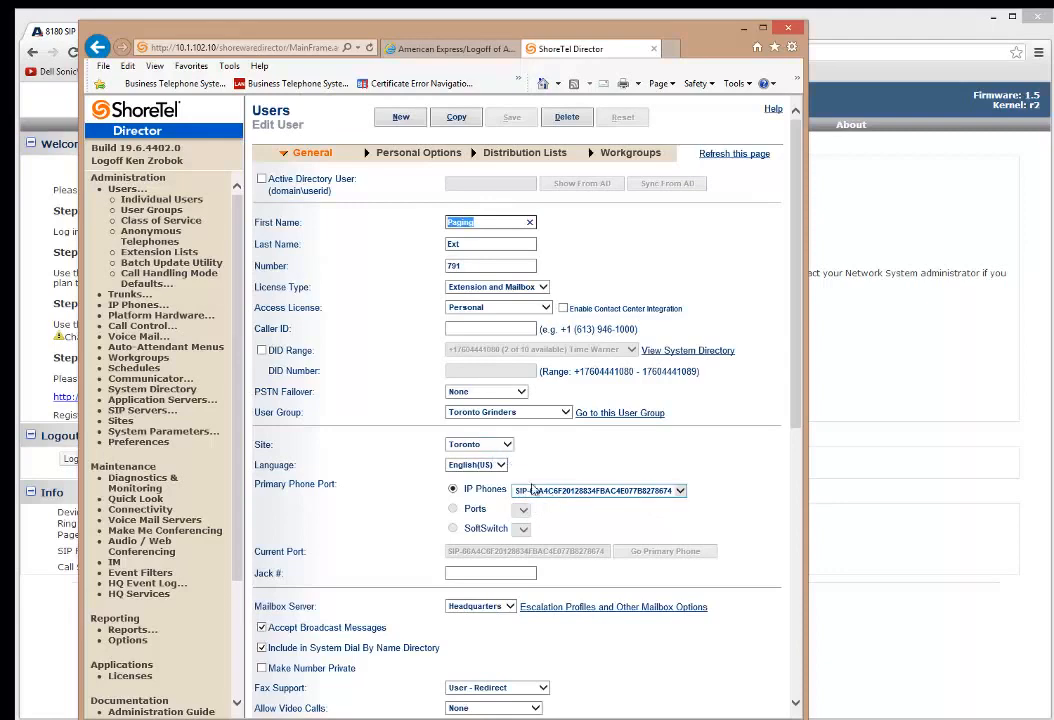
{"action": "left_click", "coordinate": [744, 30]}
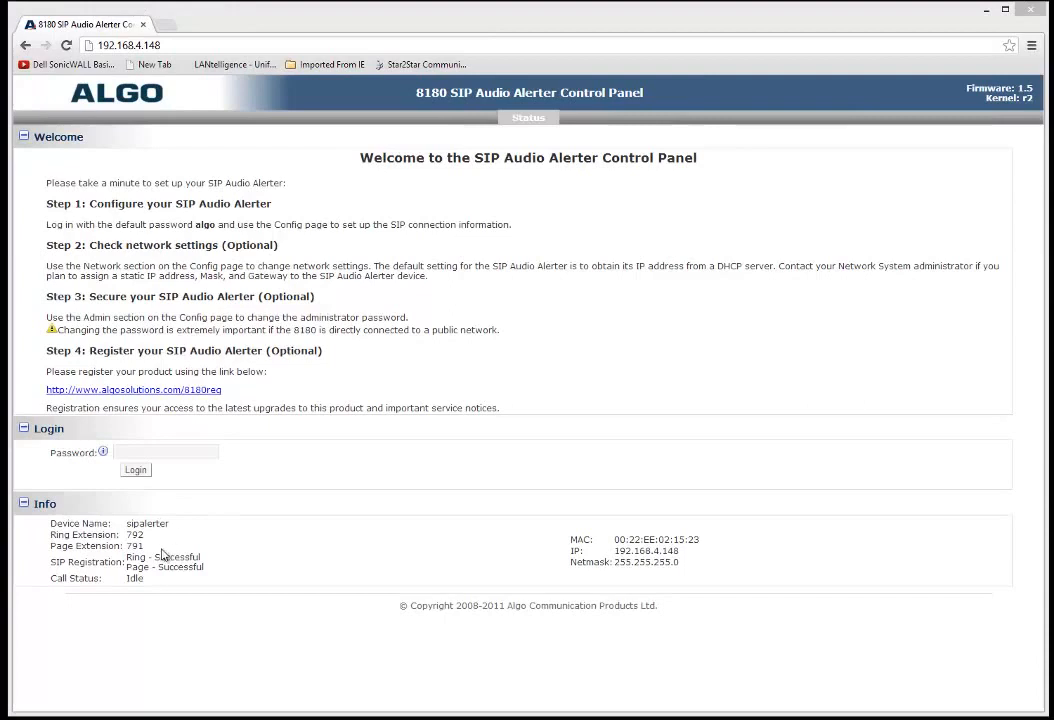
Highlight the SIP Registration line showing Ring and Page as Successful.
{"action": "left_click_drag", "start_coordinate": [204, 574], "coordinate": [173, 557]}
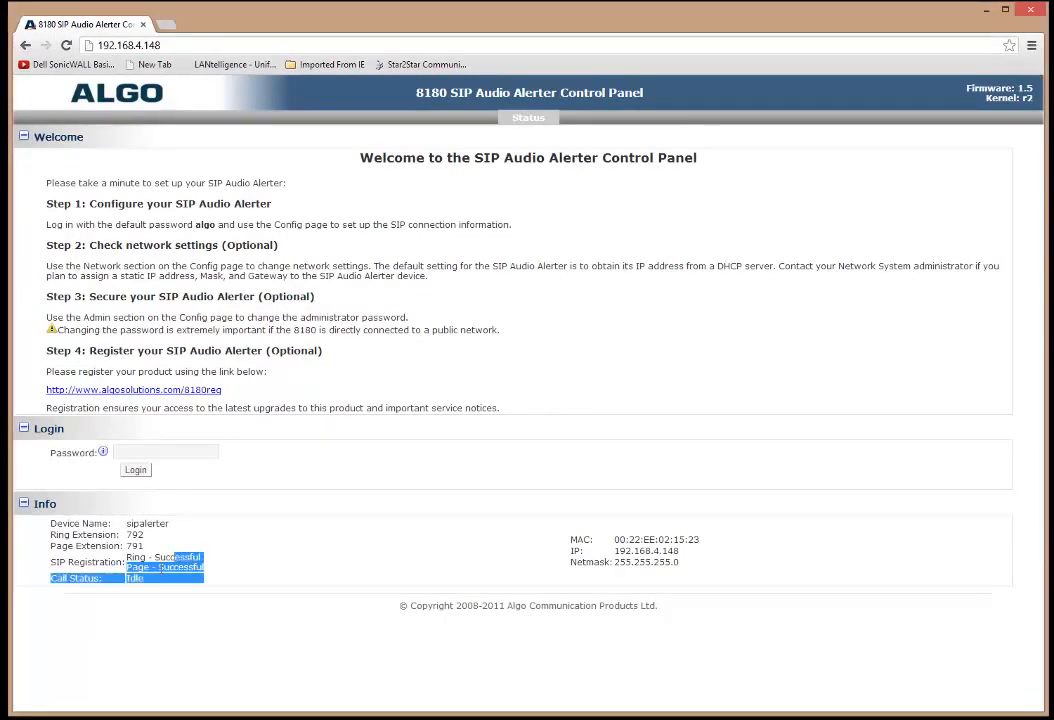
{"action": "left_click", "coordinate": [167, 567]}
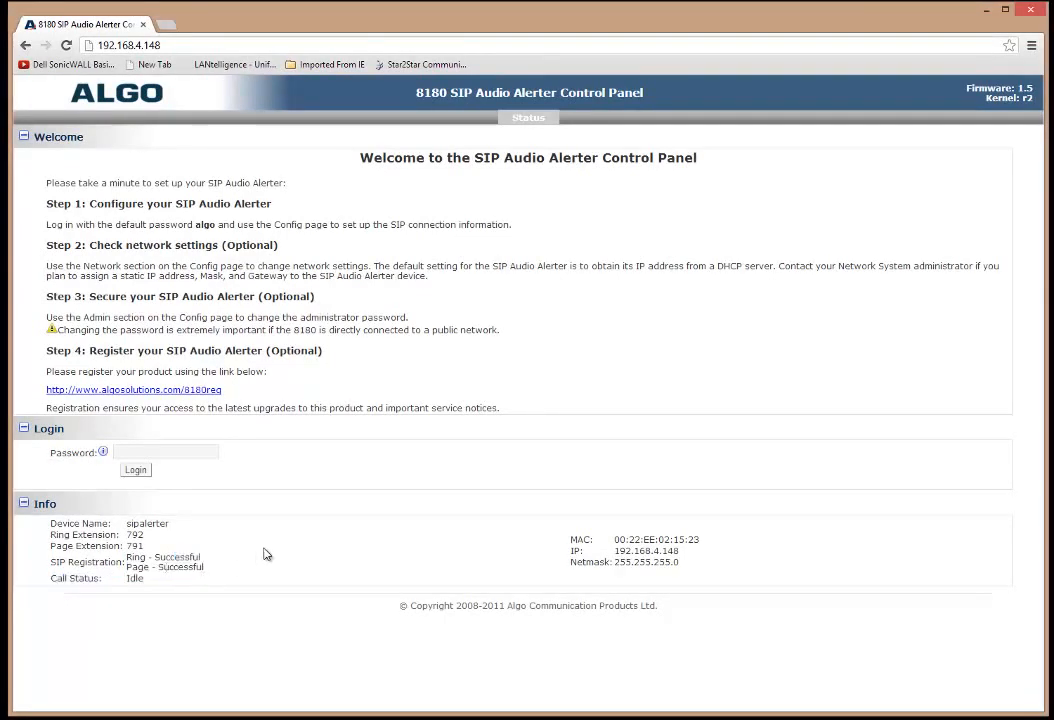